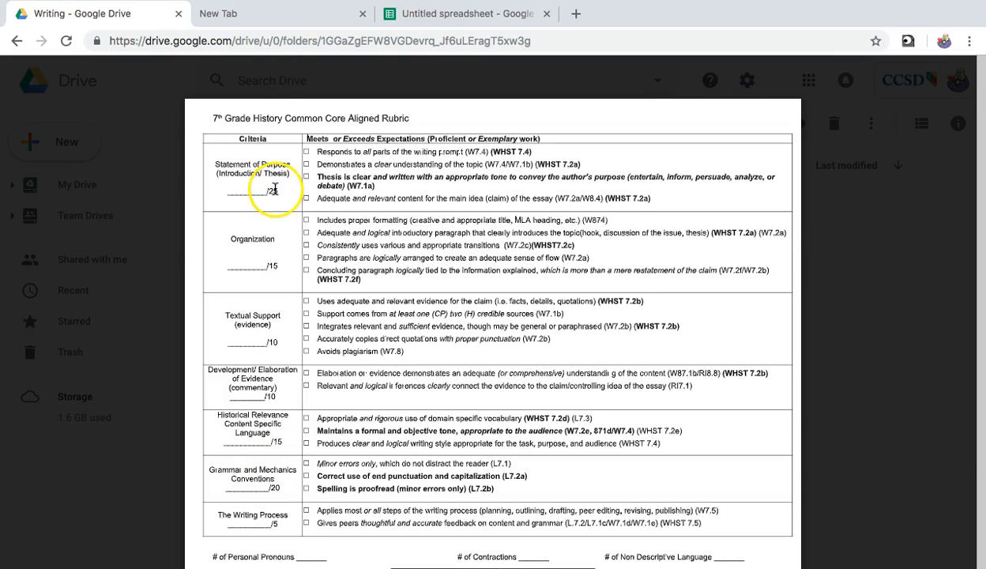
Switch from the 7th Grade CCSS.docx Drive preview to the blank new browser tab
click(277, 13)
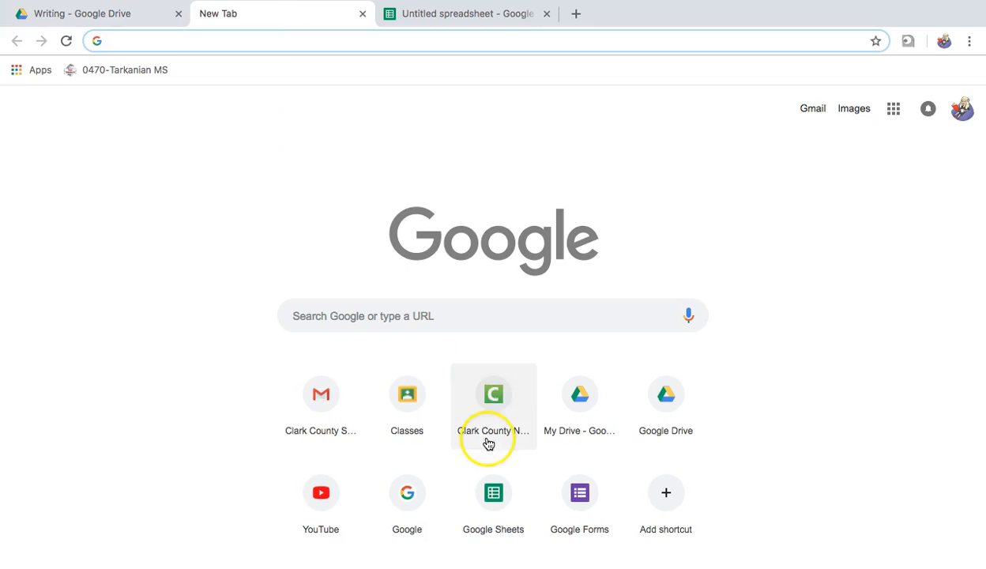
Create a blank spreadsheet from sheets.google.com titled 'Writing Rubric' and widen column A
text(sheets.google.)
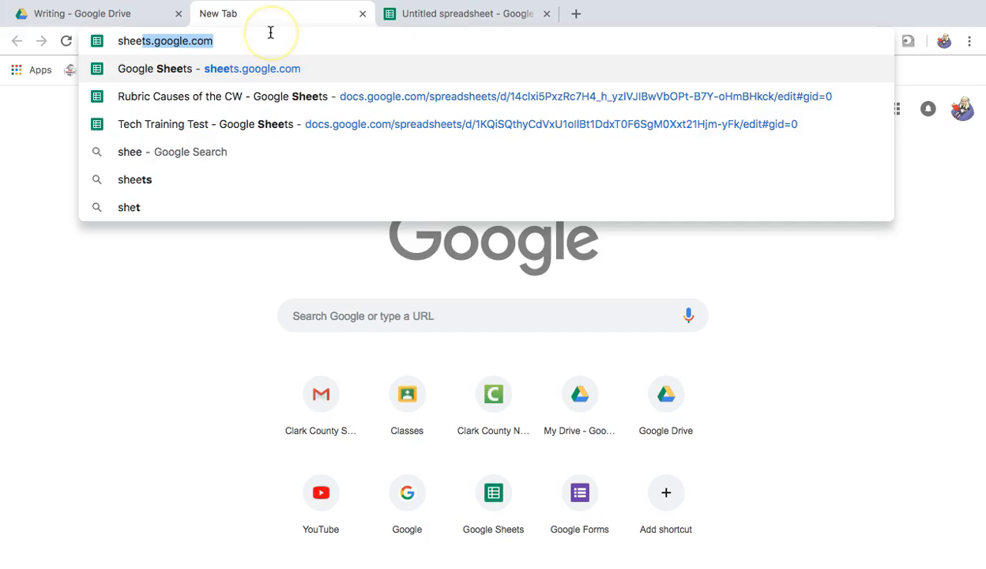
text(com)
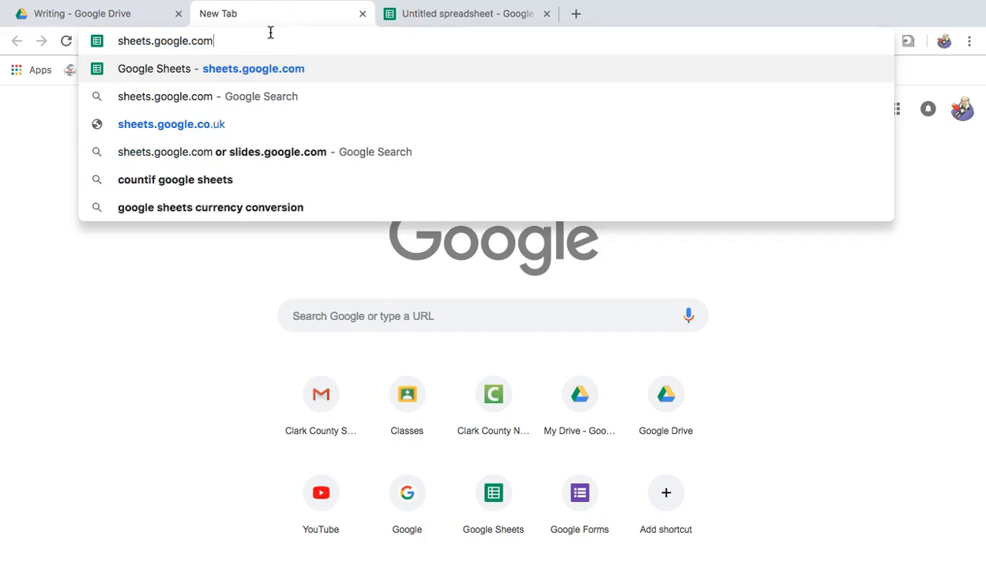
key(Return)
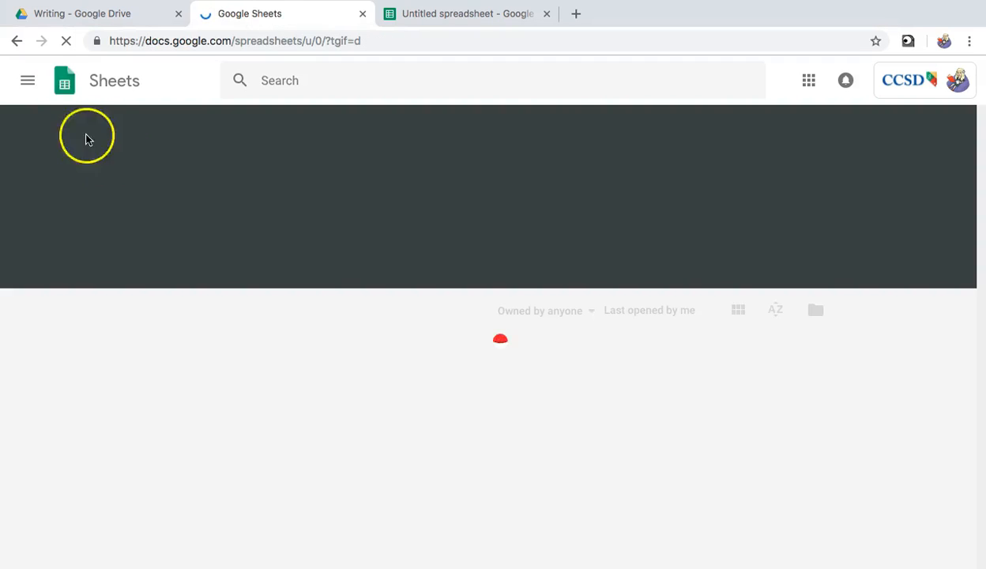
click(215, 224)
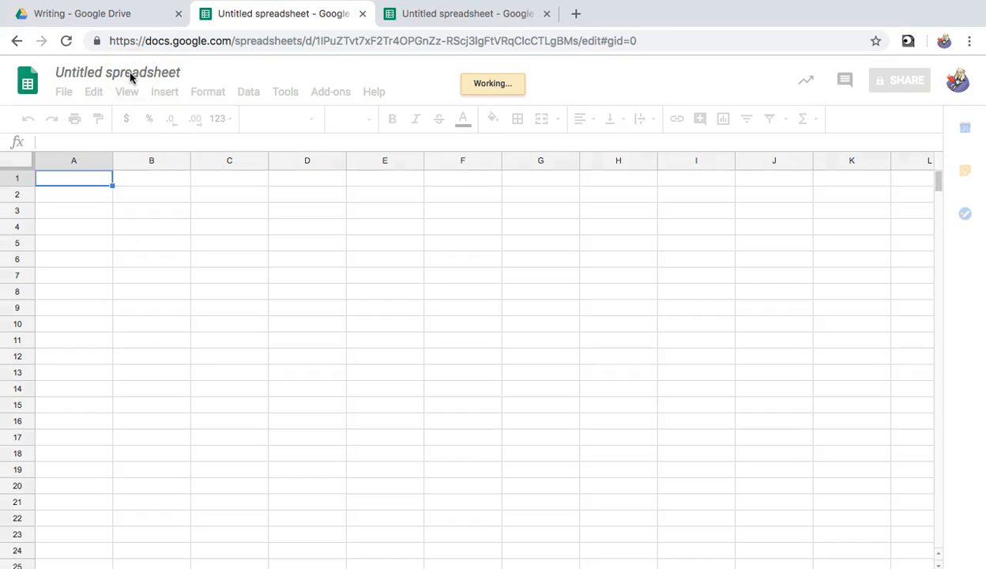
click(187, 71)
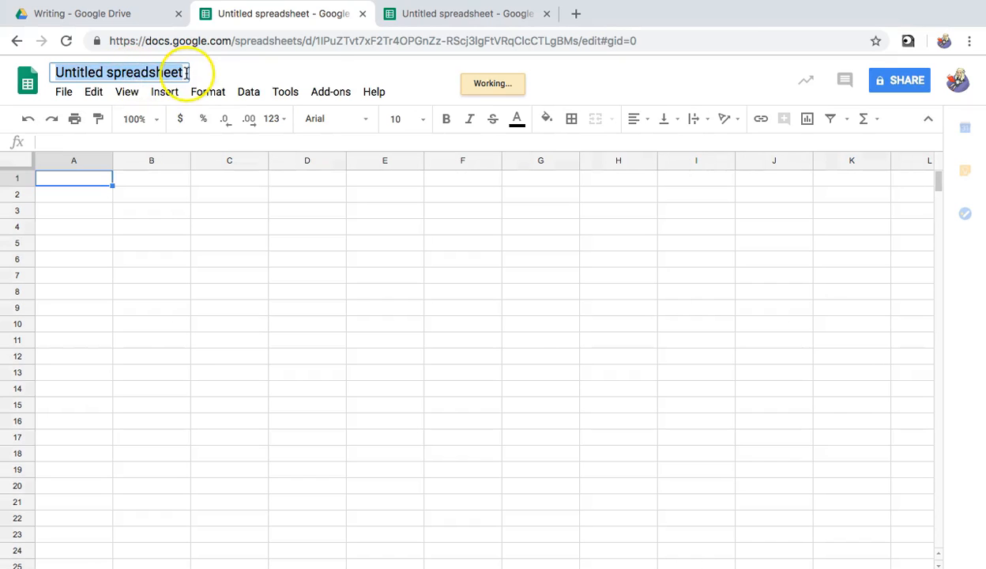
text(Writing R)
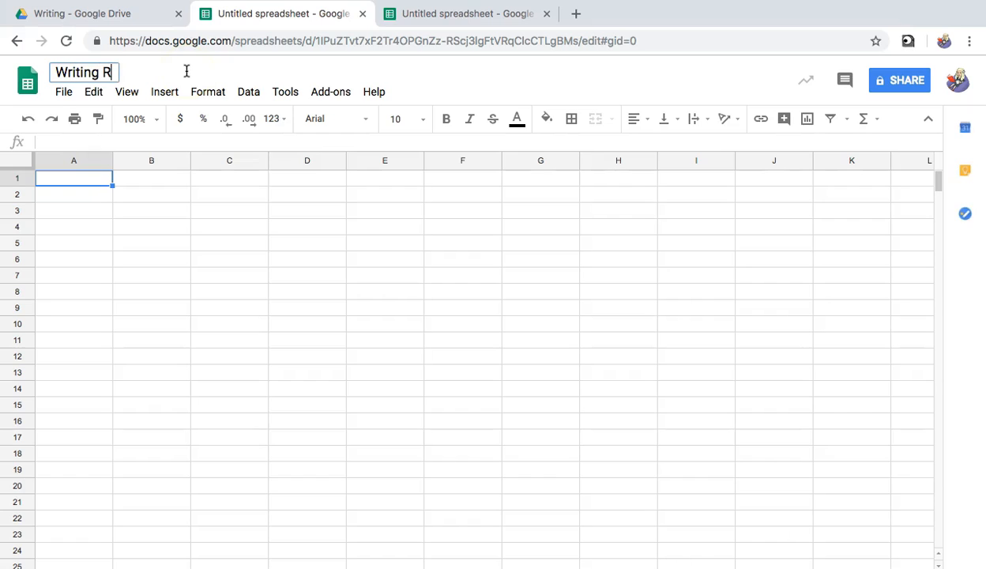
text(ubric)
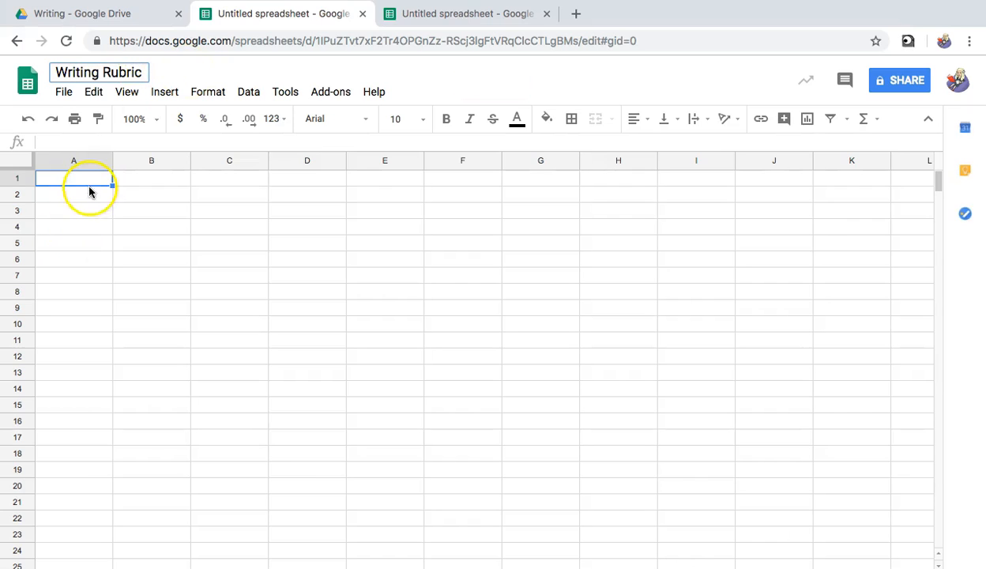
drag(113, 163, 190, 170)
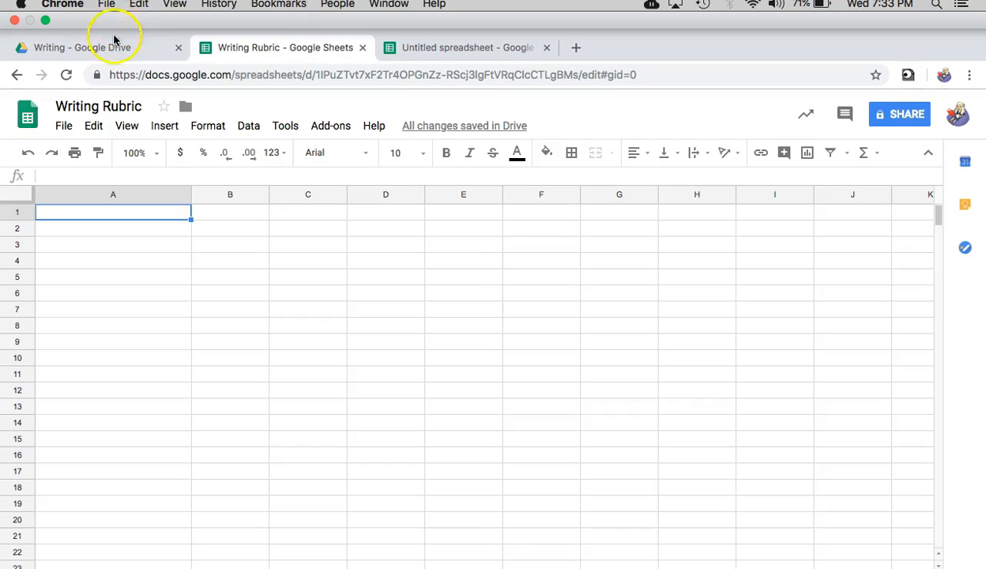
Enter the first criterion, Statement of Purpose/Thesis, in A2, checking the rubric document's wording
click(99, 14)
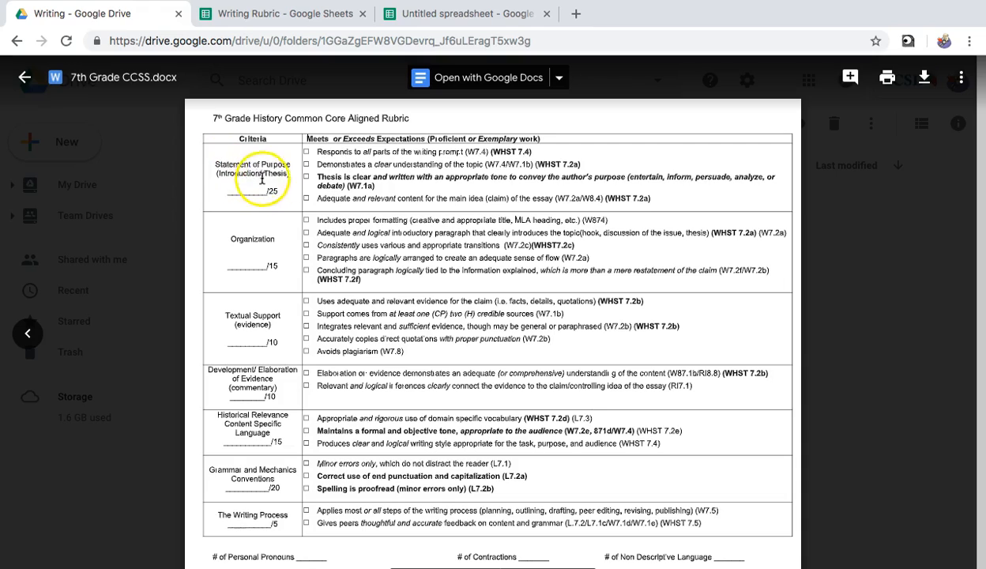
click(267, 7)
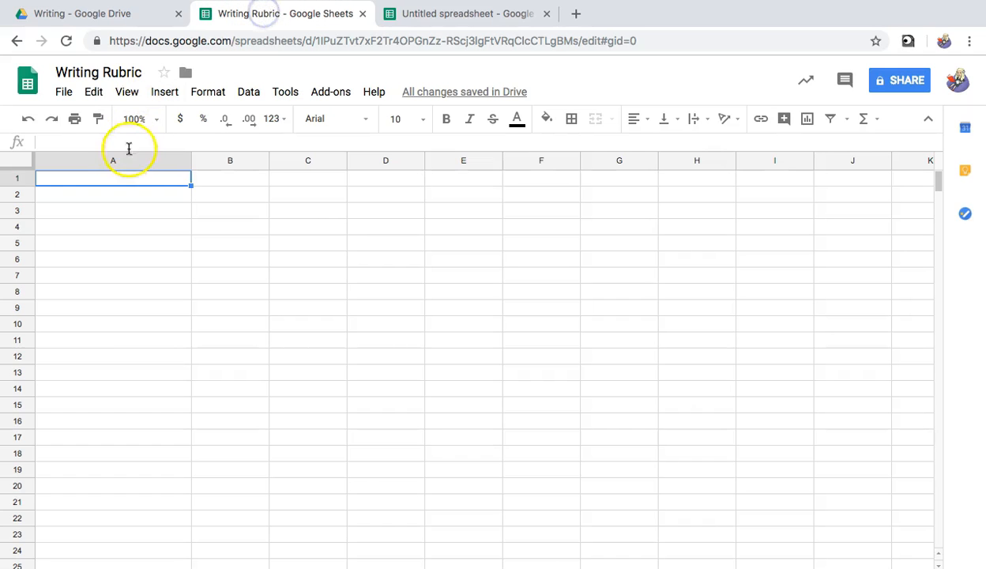
click(109, 195)
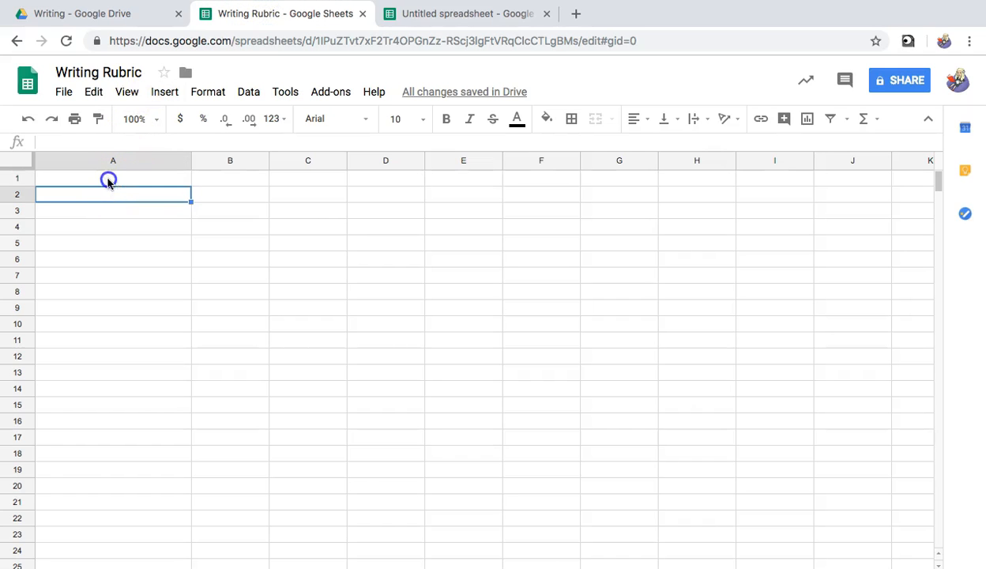
click(109, 180)
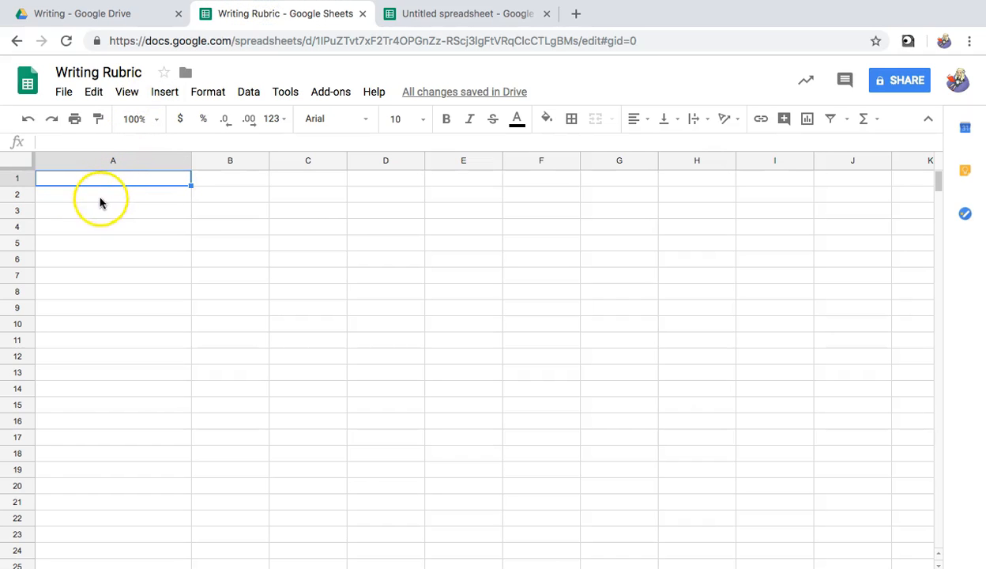
click(100, 198)
text(State)
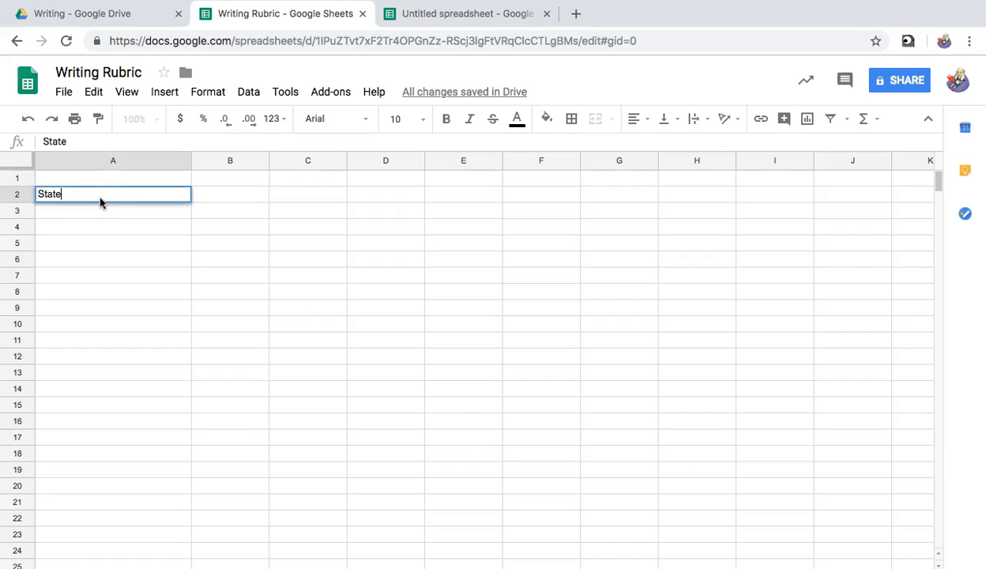
text(ment of)
click(48, 14)
click(277, 14)
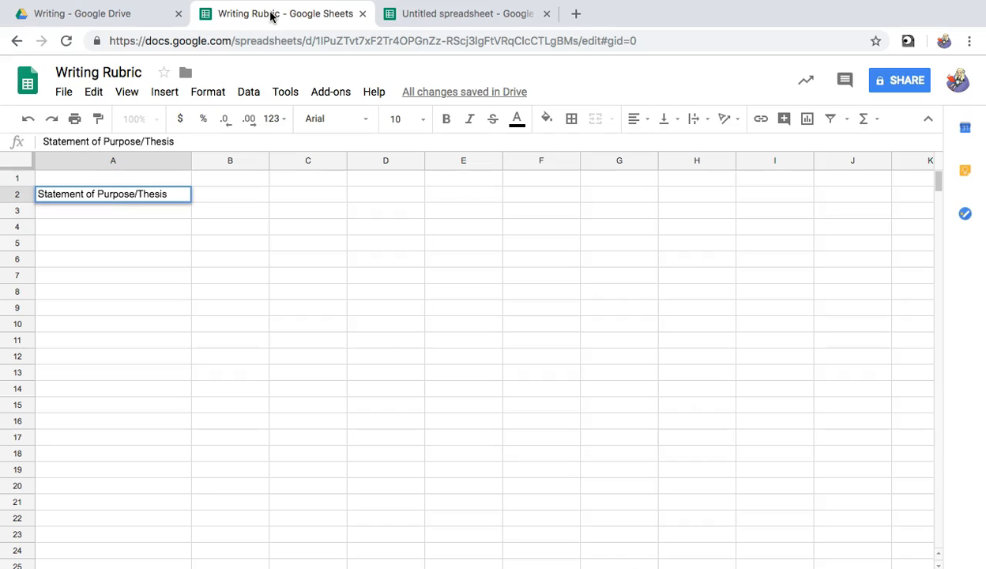
click(136, 13)
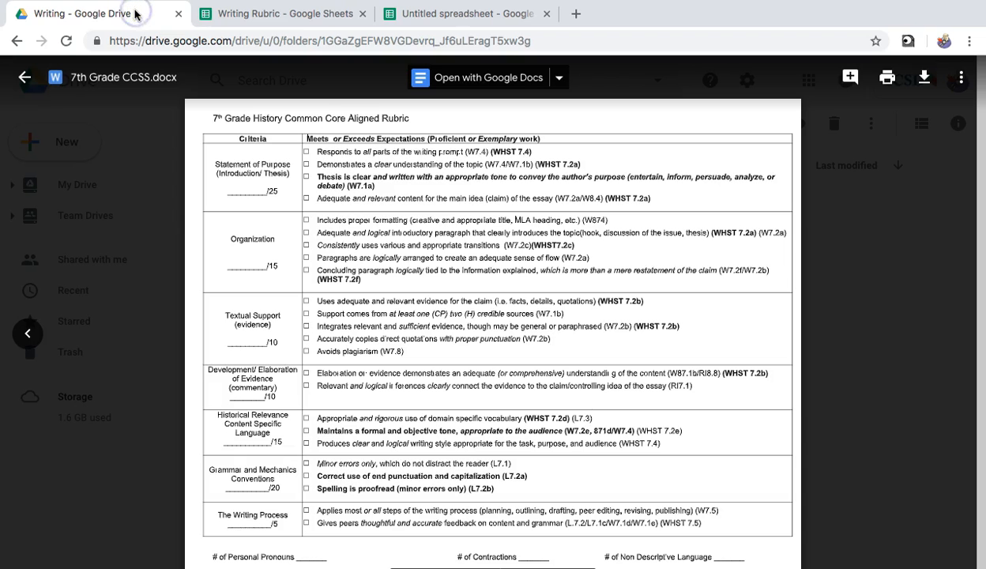
click(281, 14)
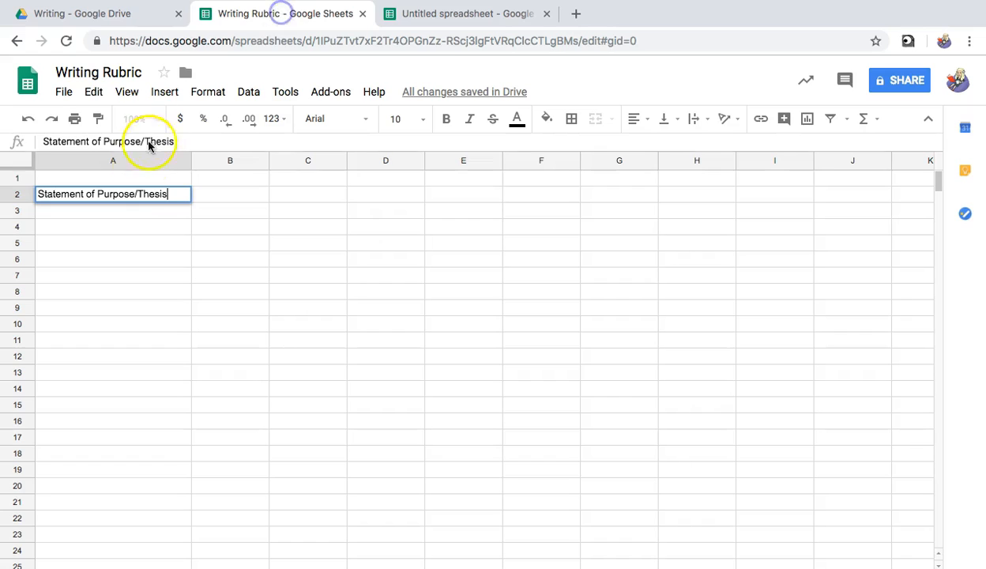
click(129, 211)
Add Organization, Textual Support and Development of Evidence in A3–A5
text(Organization)
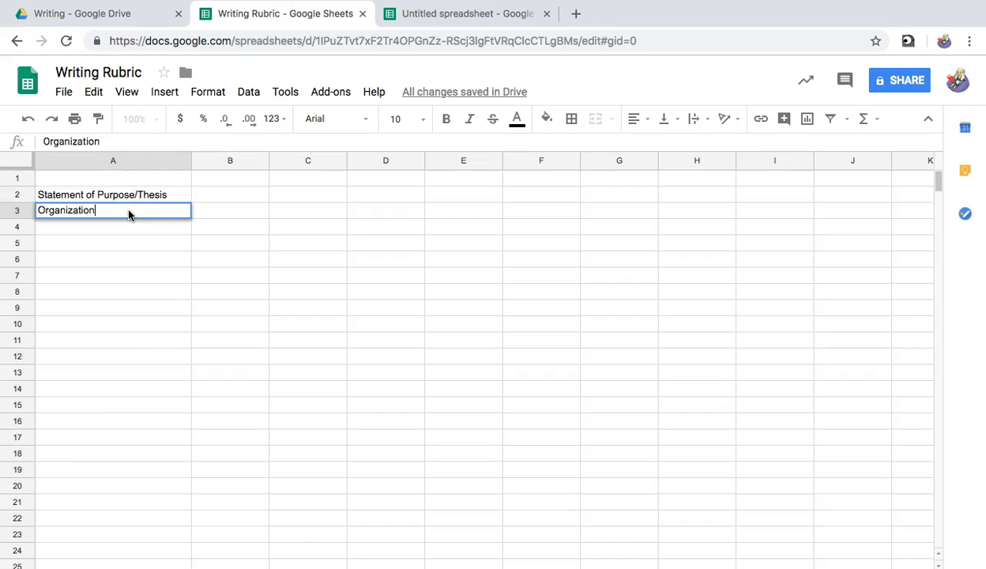
key(Return)
text(Textual Support)
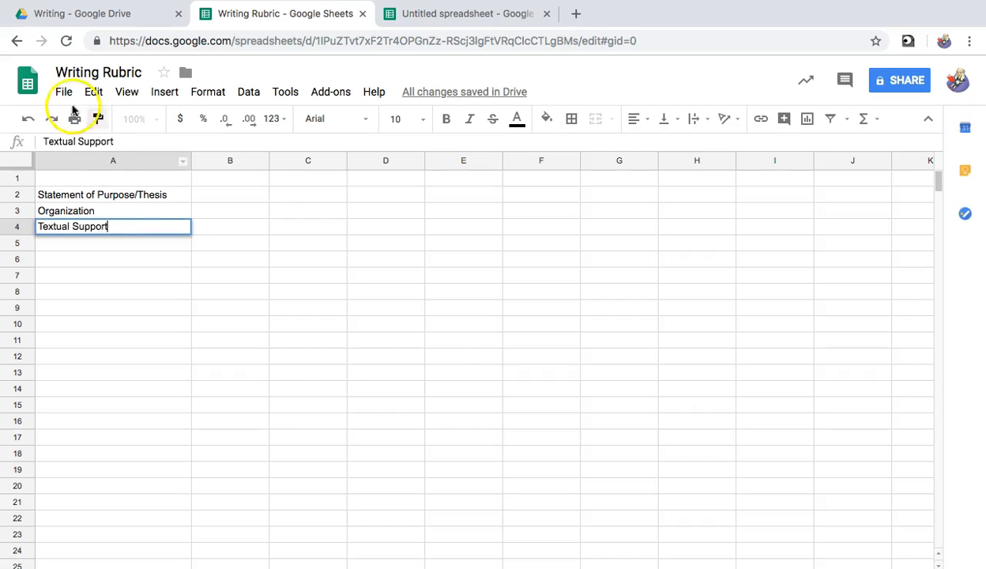
click(85, 16)
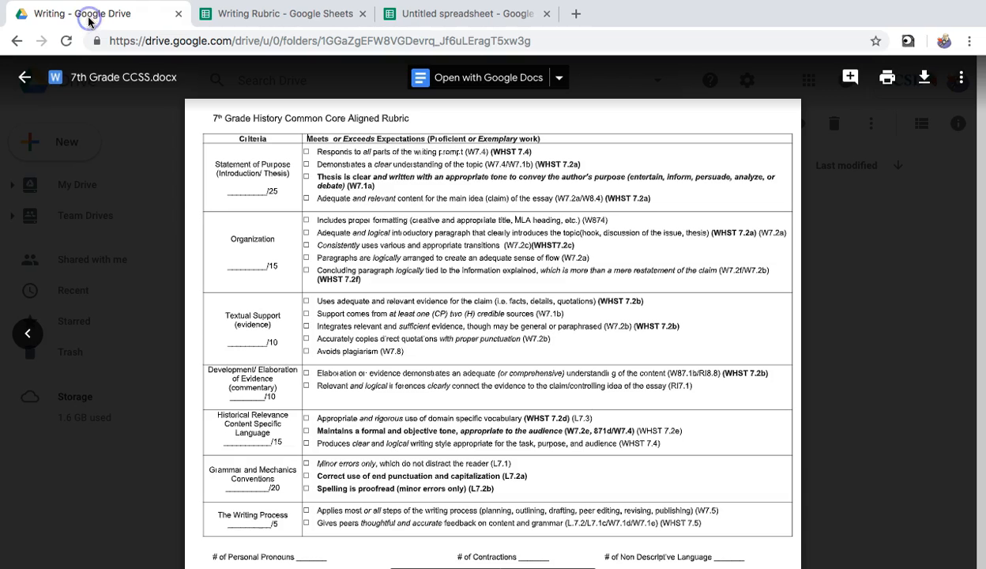
click(266, 17)
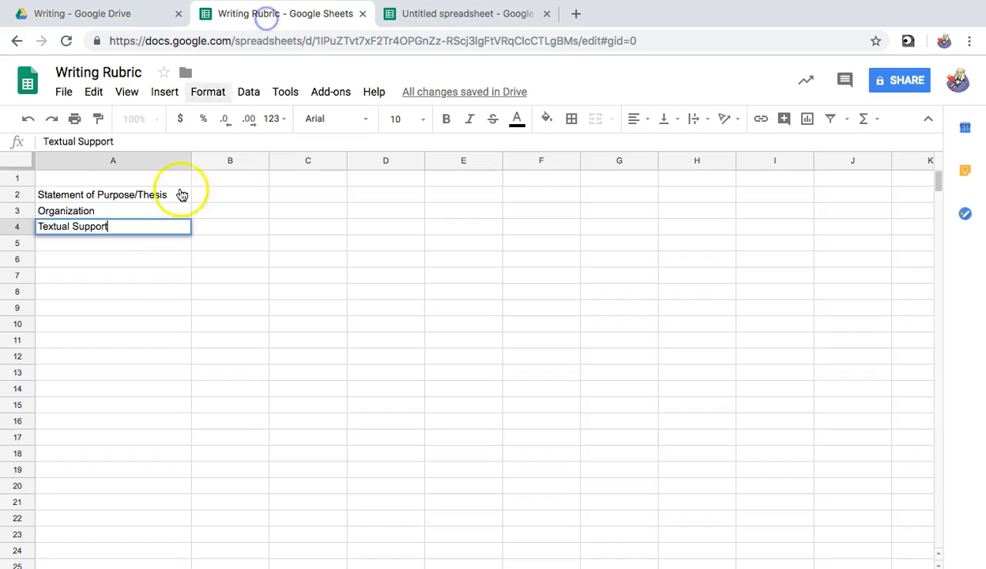
click(153, 245)
text(Eve)
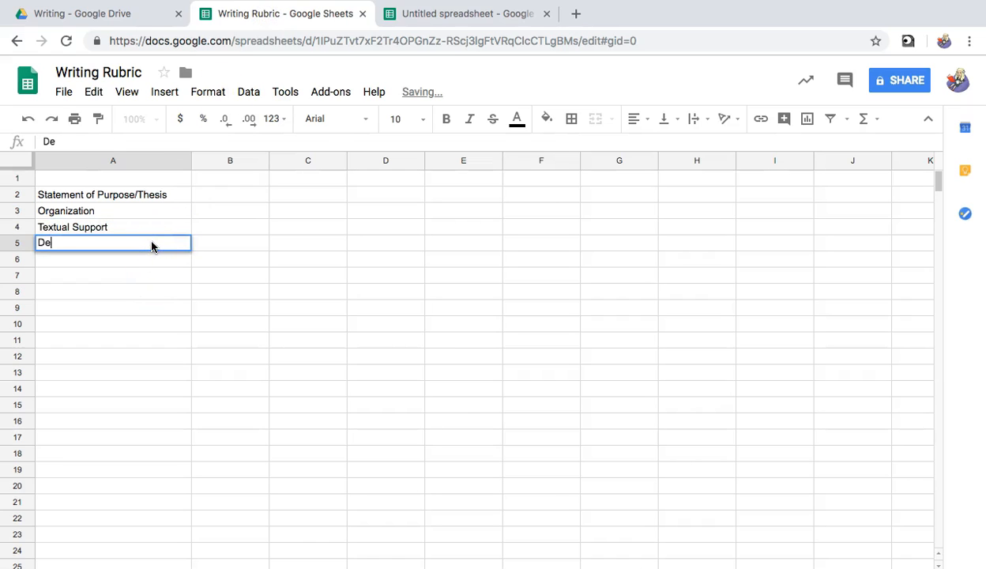
text(velopment of Evidence)
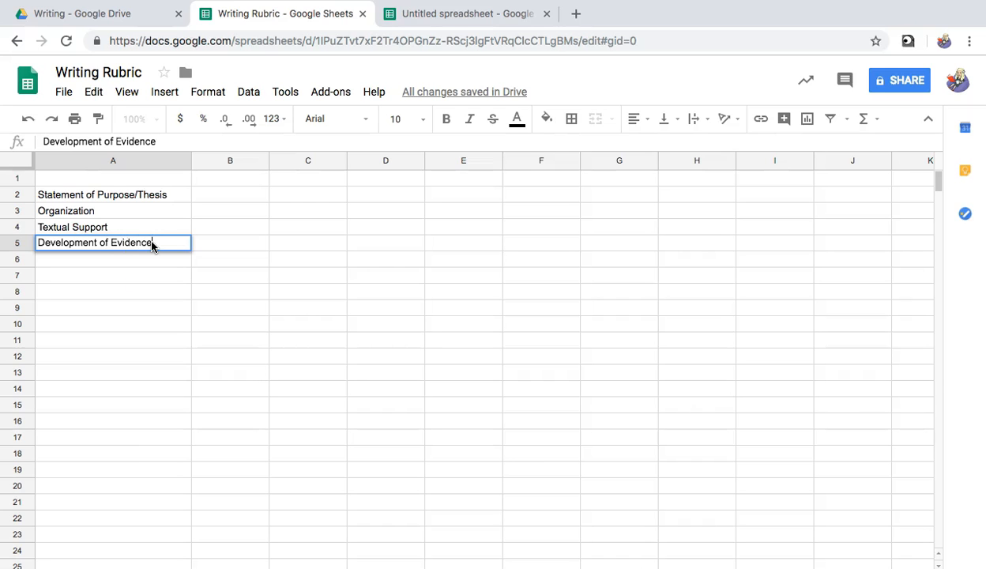
click(154, 253)
click(123, 11)
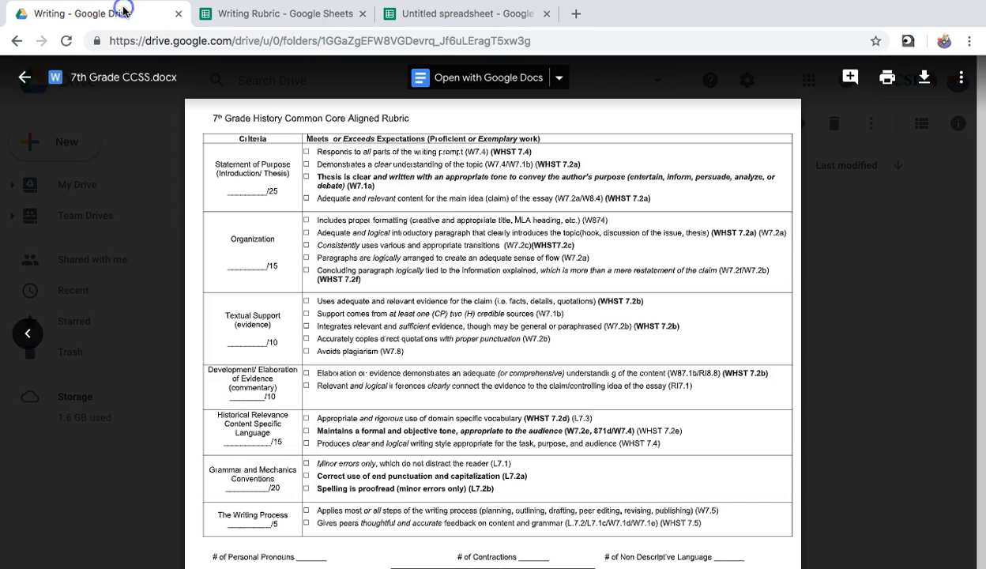
click(261, 12)
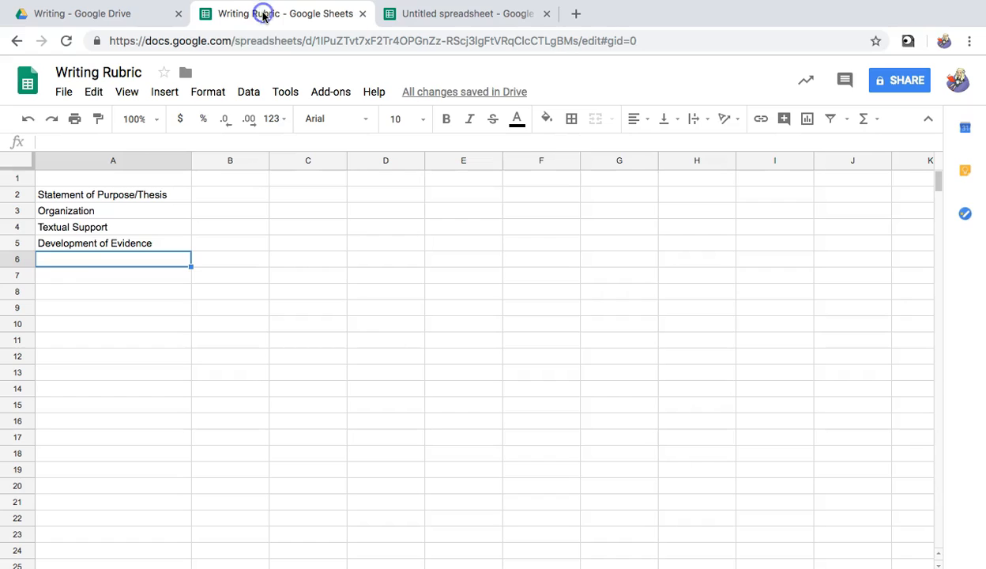
Enter 'Historical Relevance' in A6 and 'Grammar' in A7, checking the rubric wording
text(Historical)
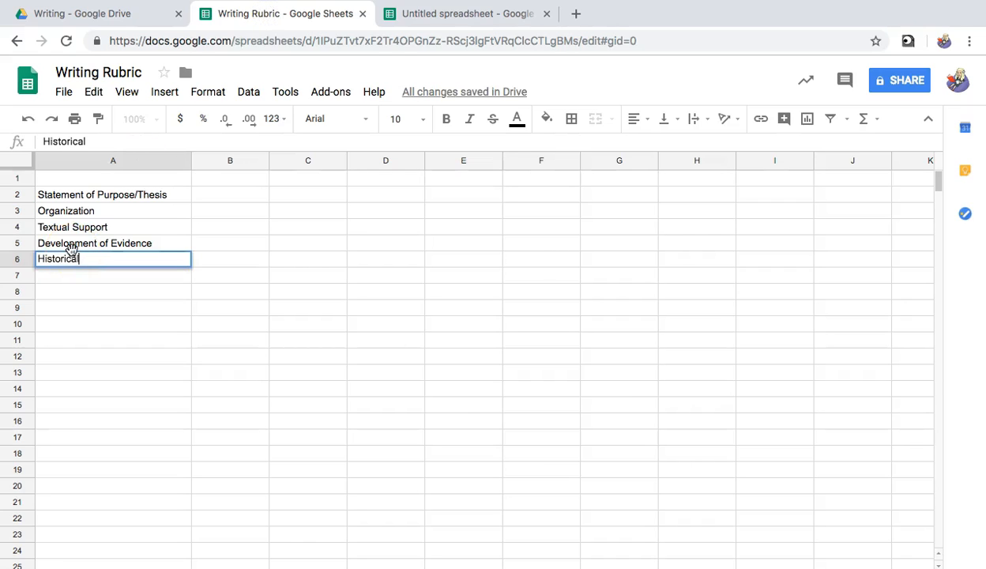
text( Relevance)
click(79, 14)
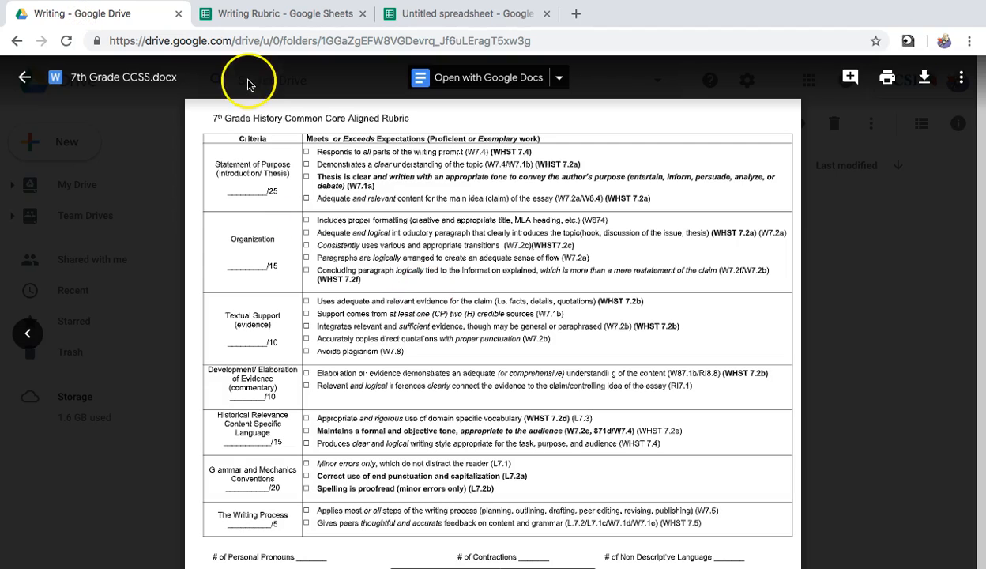
click(236, 18)
click(119, 277)
text(Gramm)
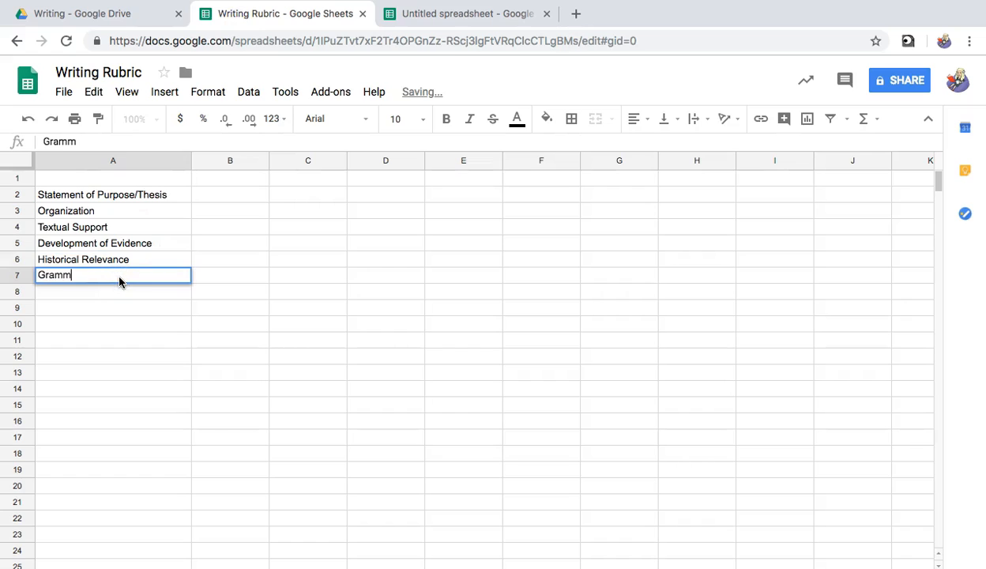
text(ar)
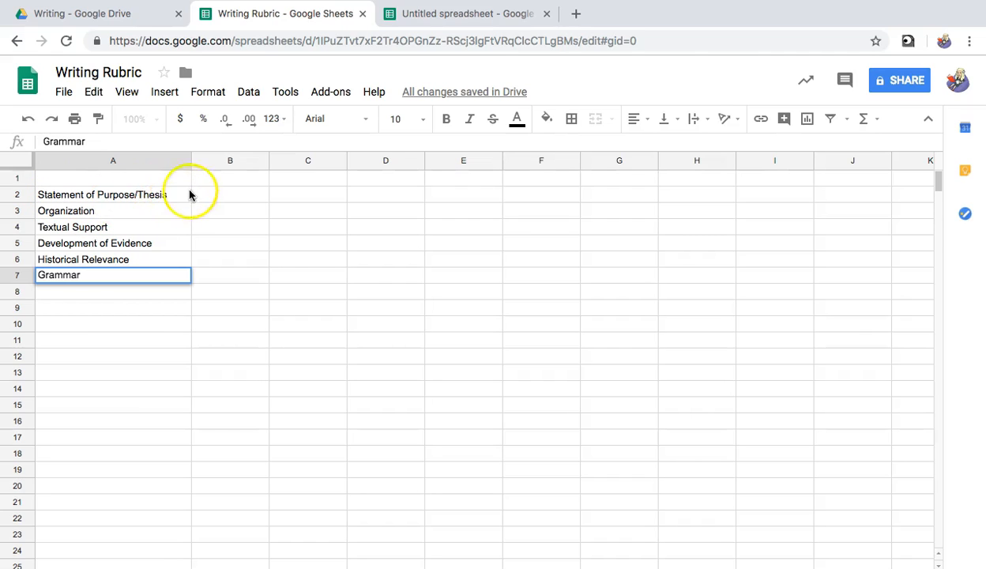
click(216, 182)
Enter point values 2, 5 and 10 in B1–D1 after checking the rubric
click(301, 178)
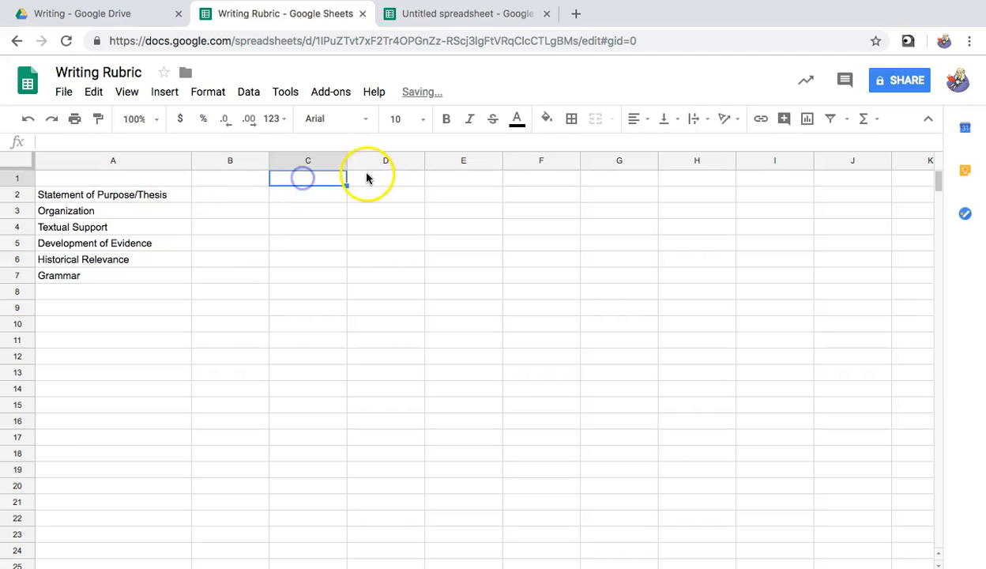
click(391, 178)
click(144, 23)
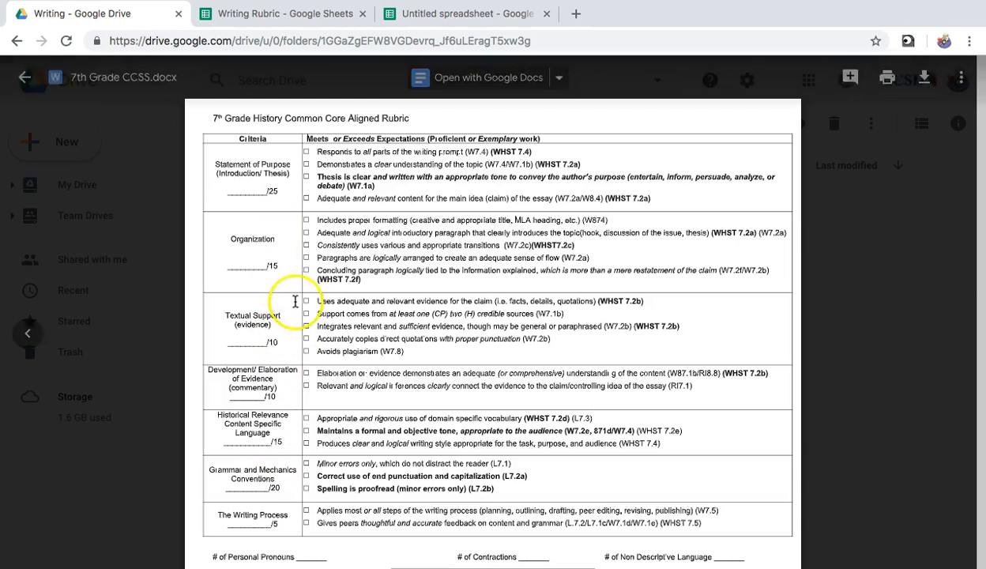
click(248, 18)
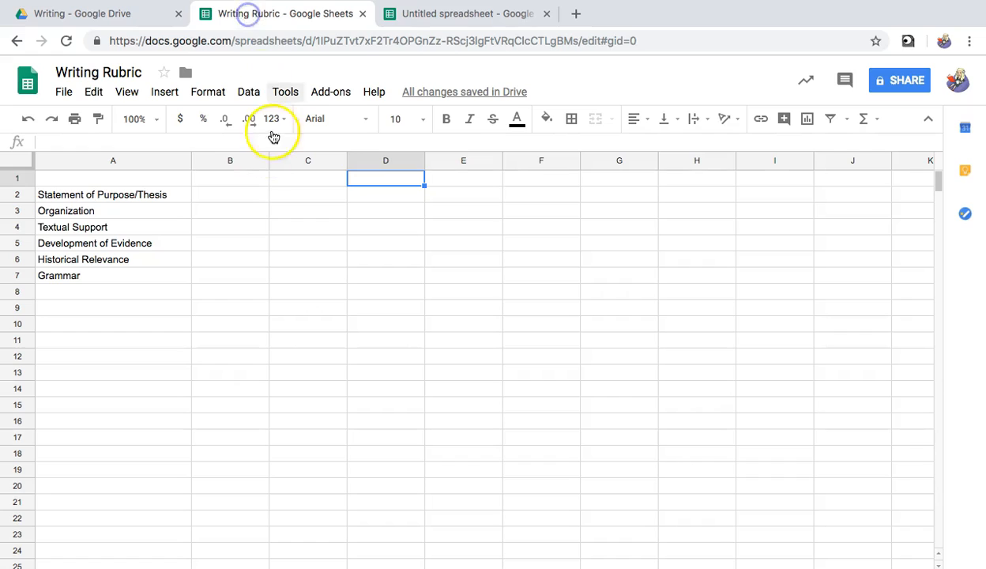
click(242, 178)
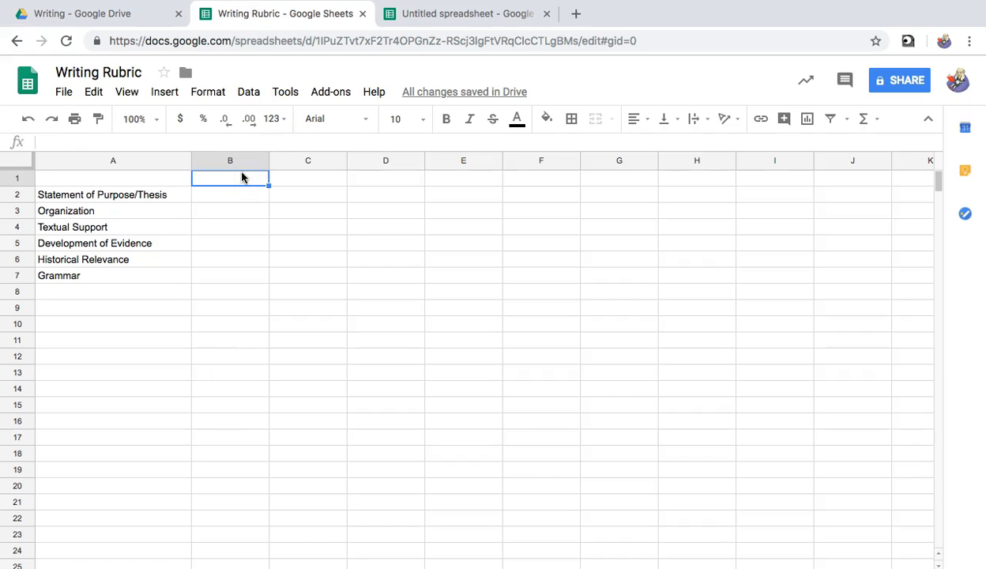
text(2)
key(Tab)
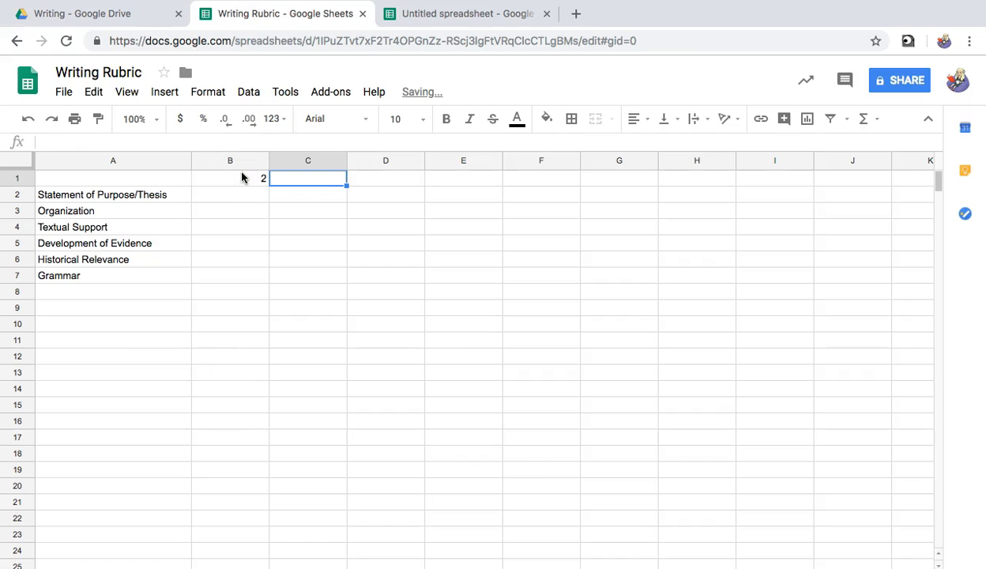
text(5)
key(Tab)
text(10)
key(Tab)
Enter point values 15, 20 and 25 in E1–G1
text(15)
key(Tab)
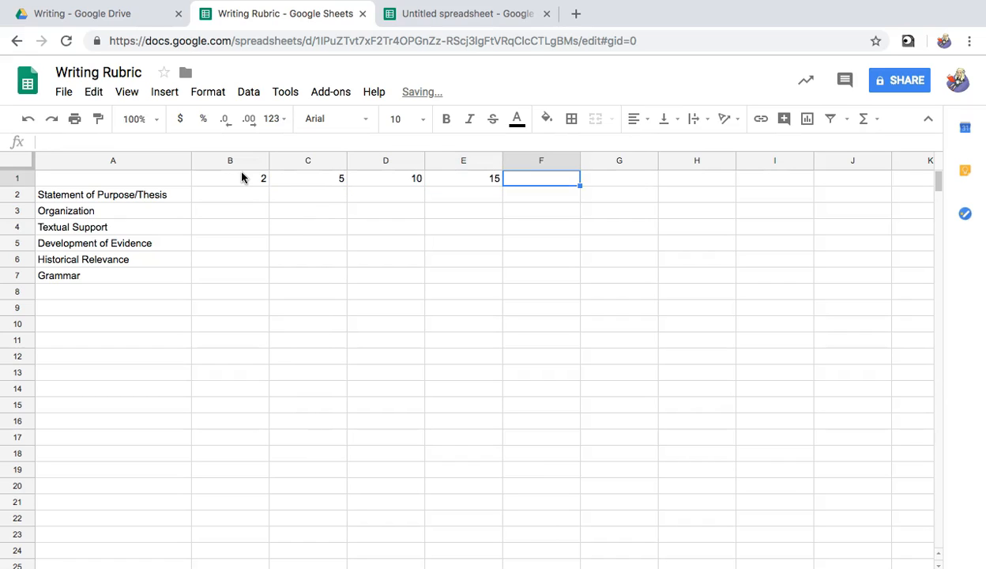
text(20)
key(Tab)
text(25)
click(203, 198)
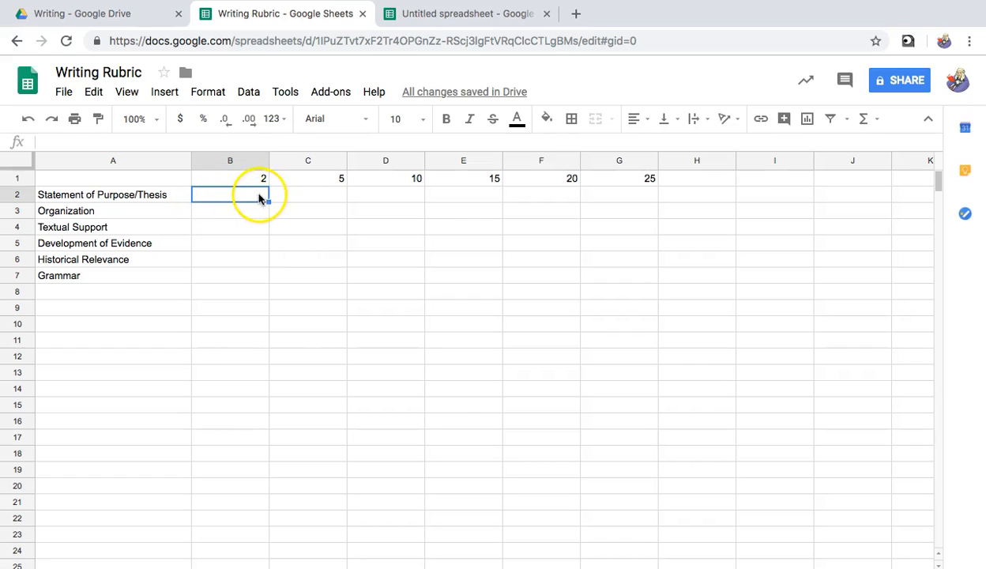
click(419, 17)
click(158, 13)
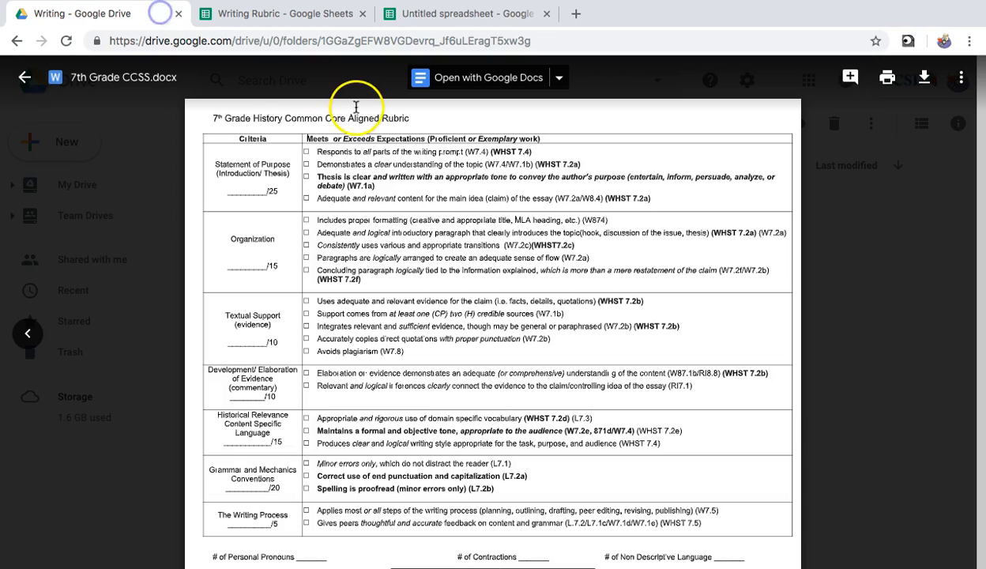
Open 7th Grade CCSS.docx from its Drive preview with Google Docs
drag(520, 150, 462, 144)
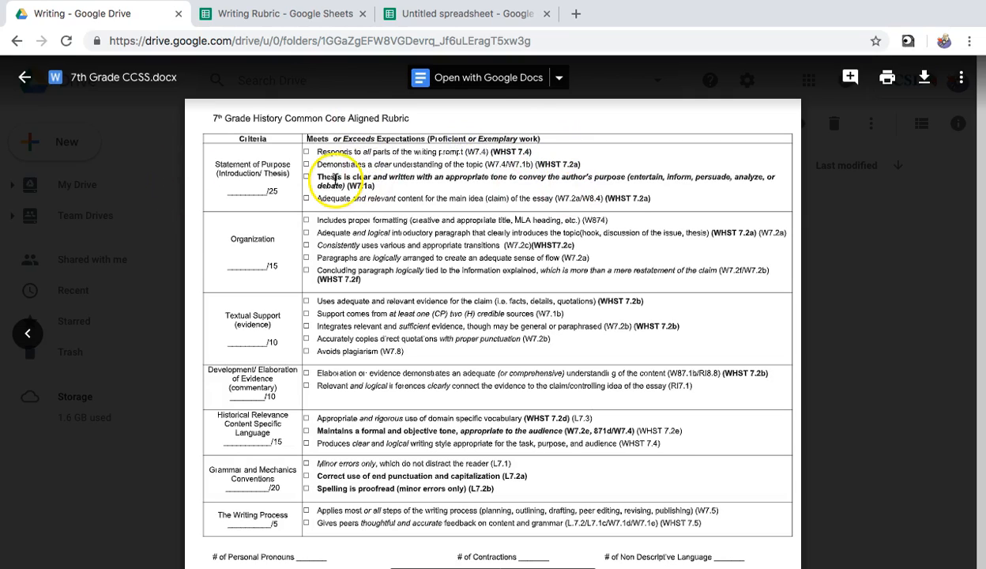
click(487, 84)
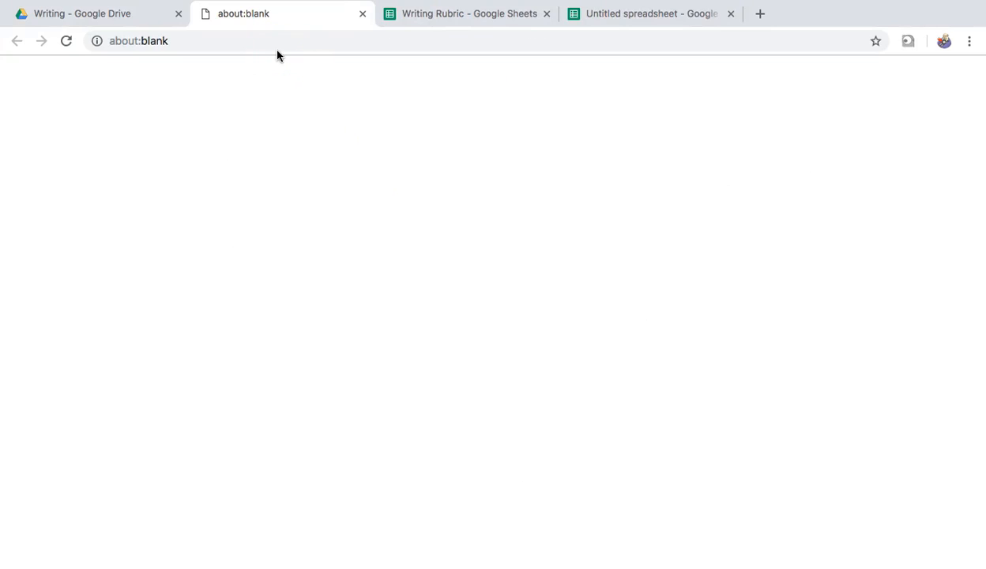
click(124, 18)
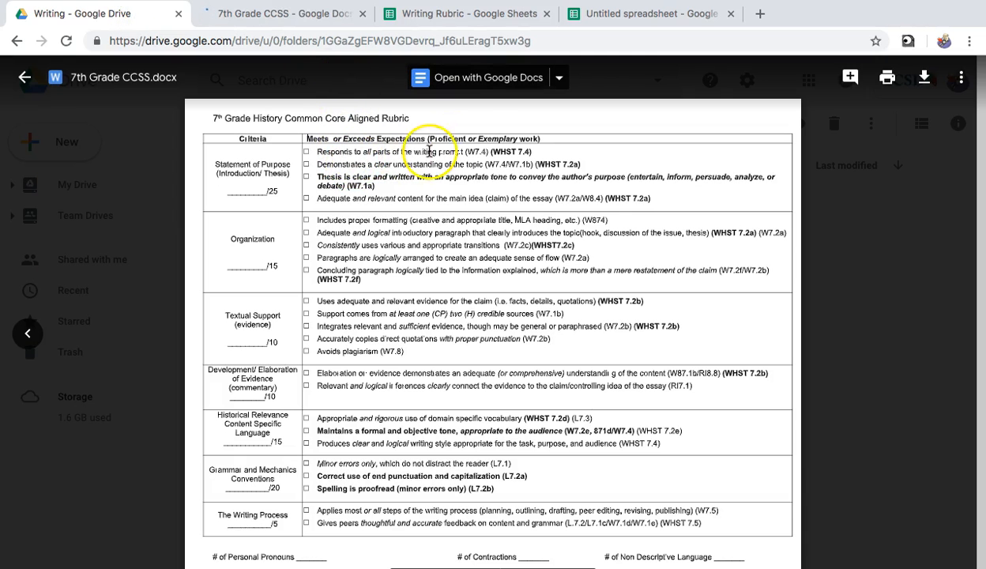
click(478, 15)
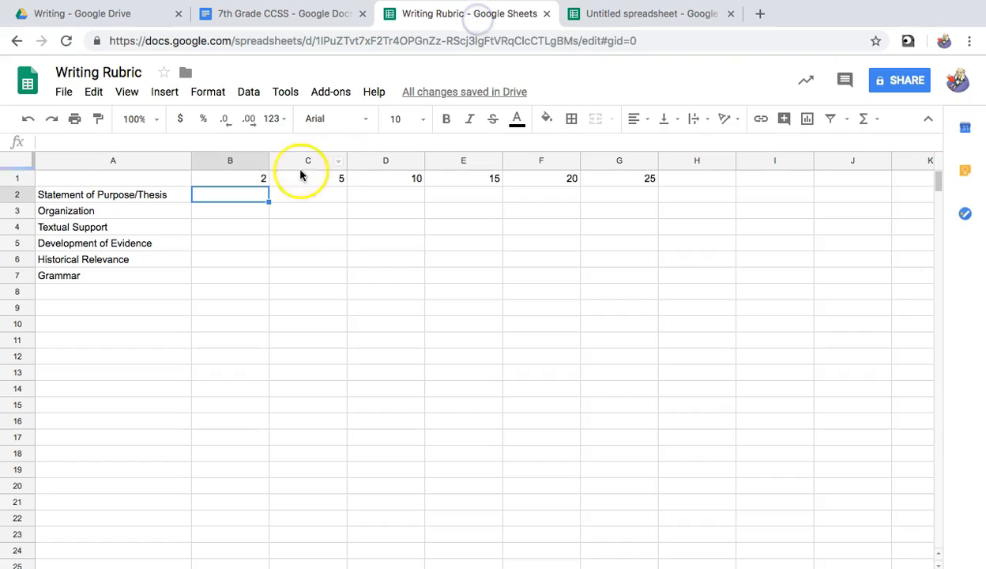
Enter 'Responds to all parts of the prompt' as the top-level description in G2
click(241, 11)
click(434, 13)
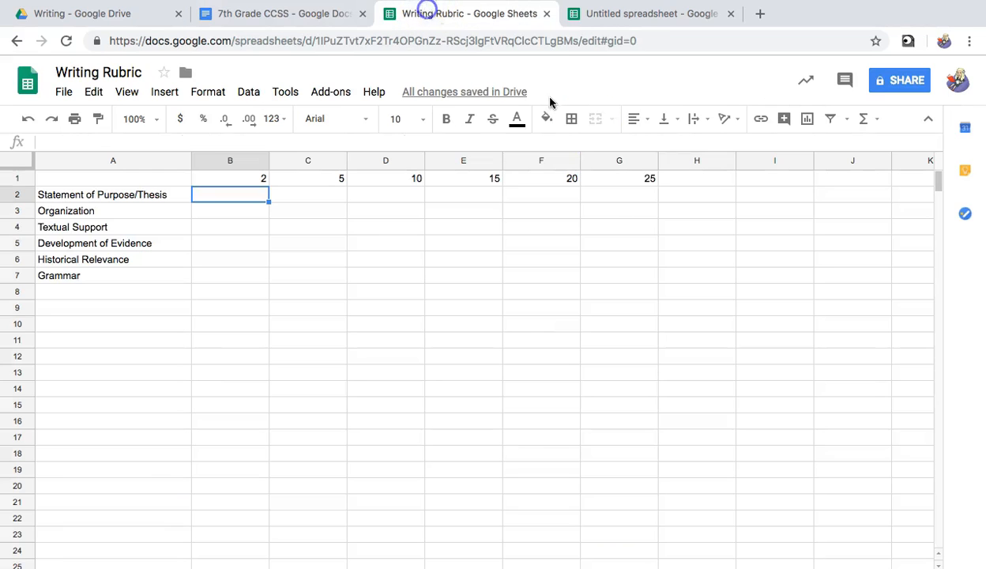
click(630, 199)
text(Respon)
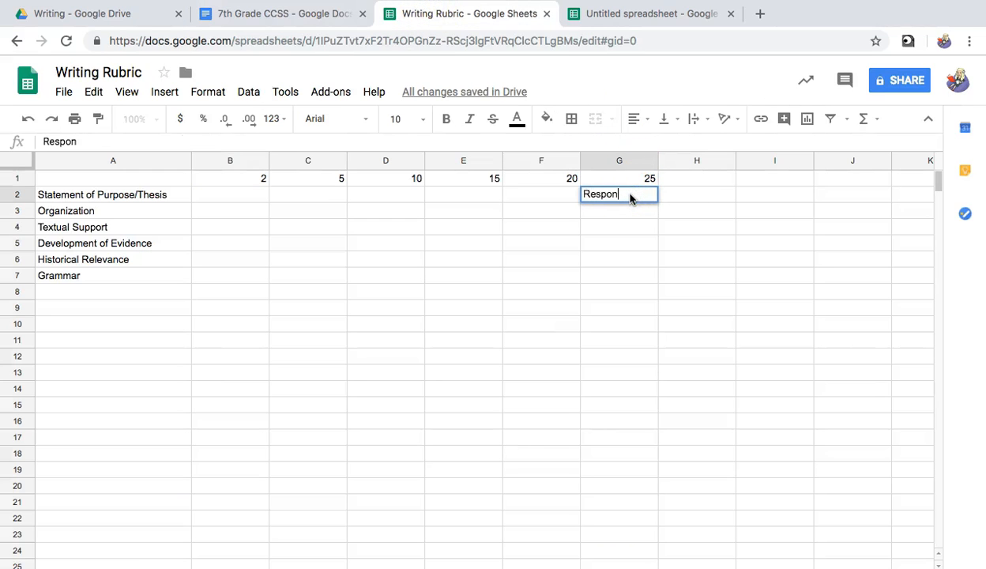
text(ds to all parts o)
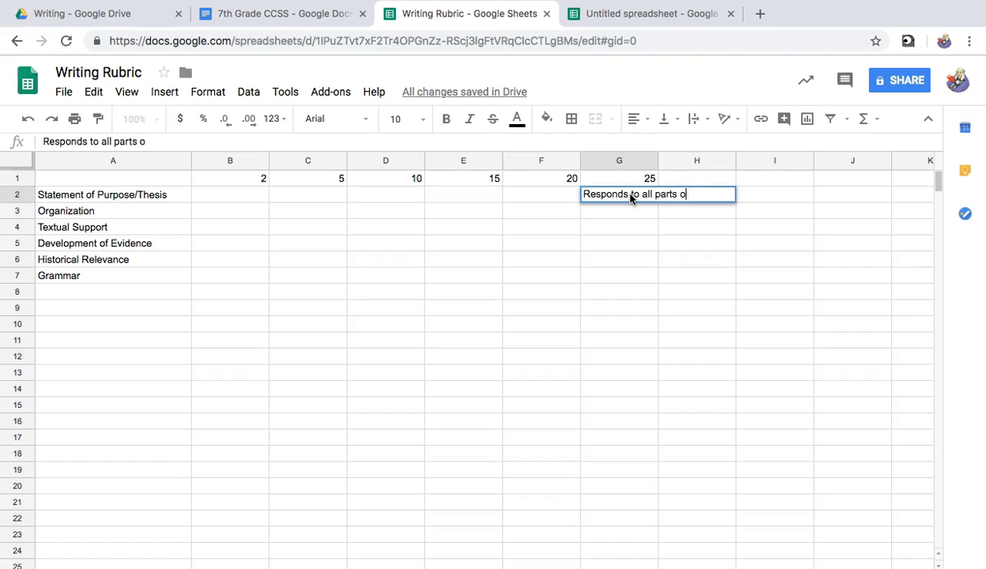
text(f the promp)
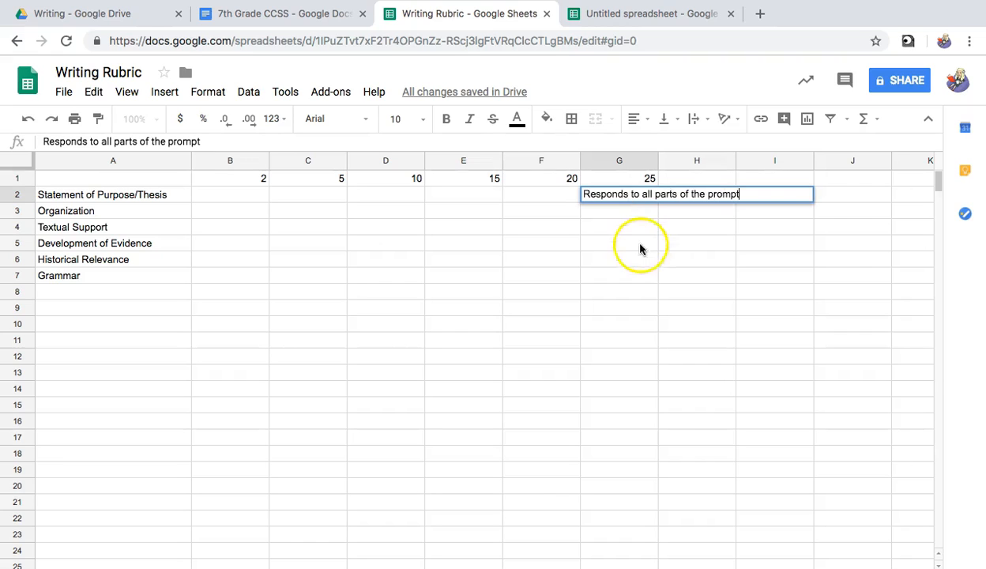
text(t)
click(630, 208)
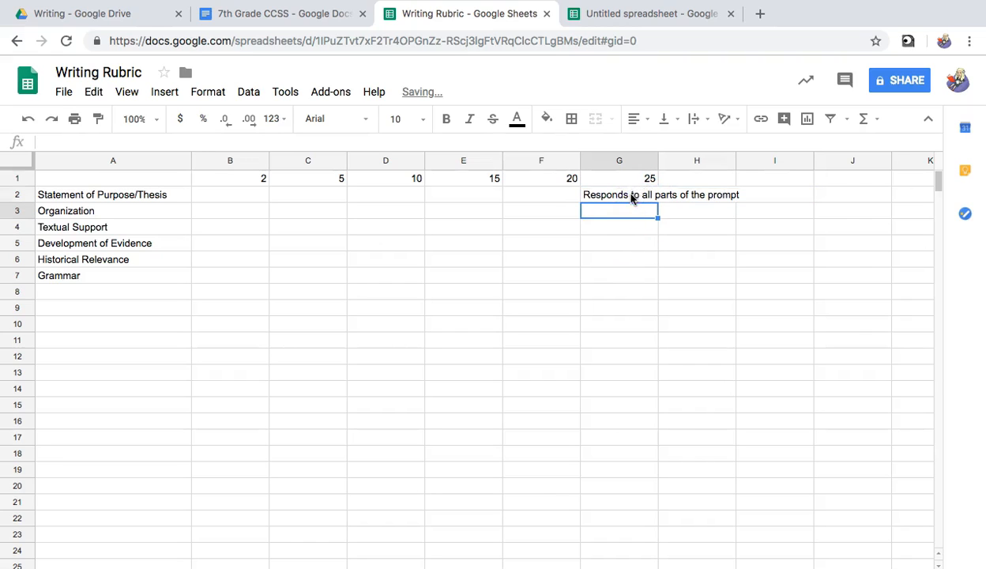
click(630, 199)
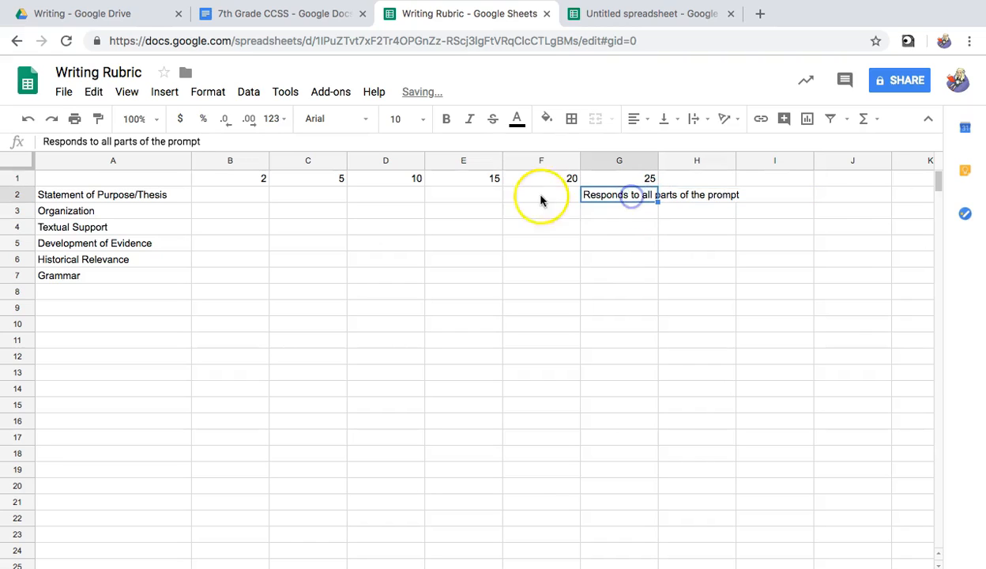
Enter the 'attempts to respond to prompt' description in D2 and widen column D
click(371, 199)
click(300, 24)
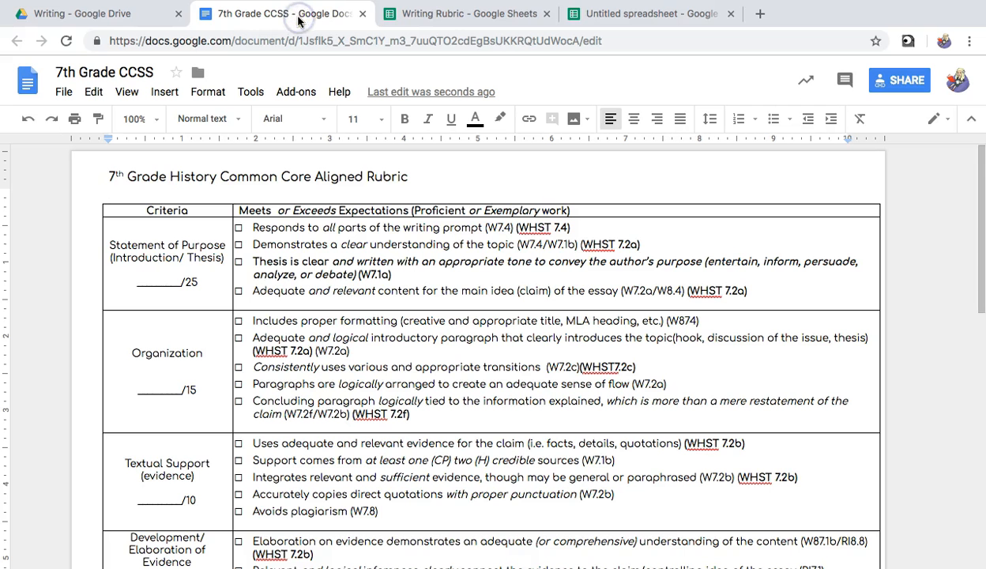
click(424, 19)
text(RE)
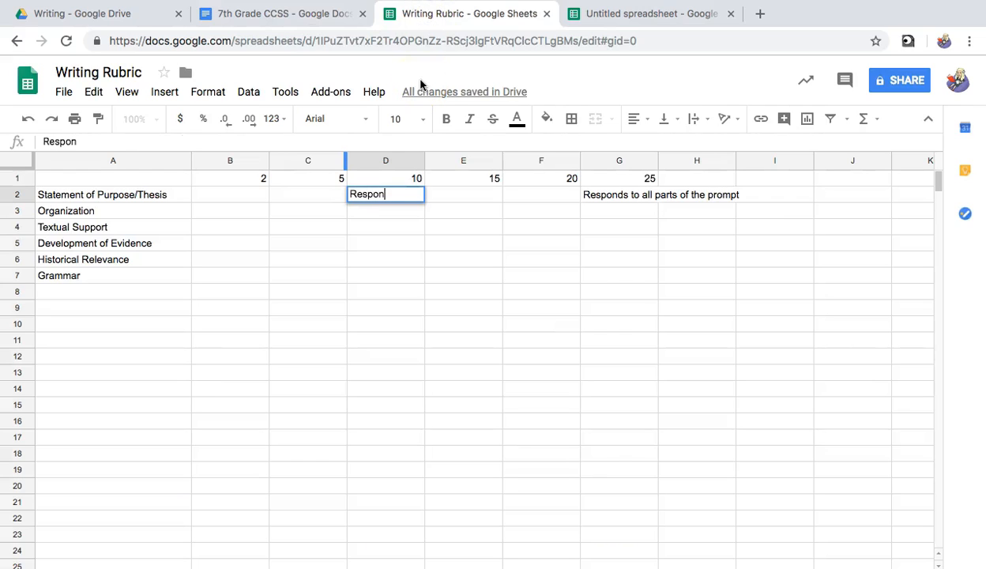
text(ttempts to respon)
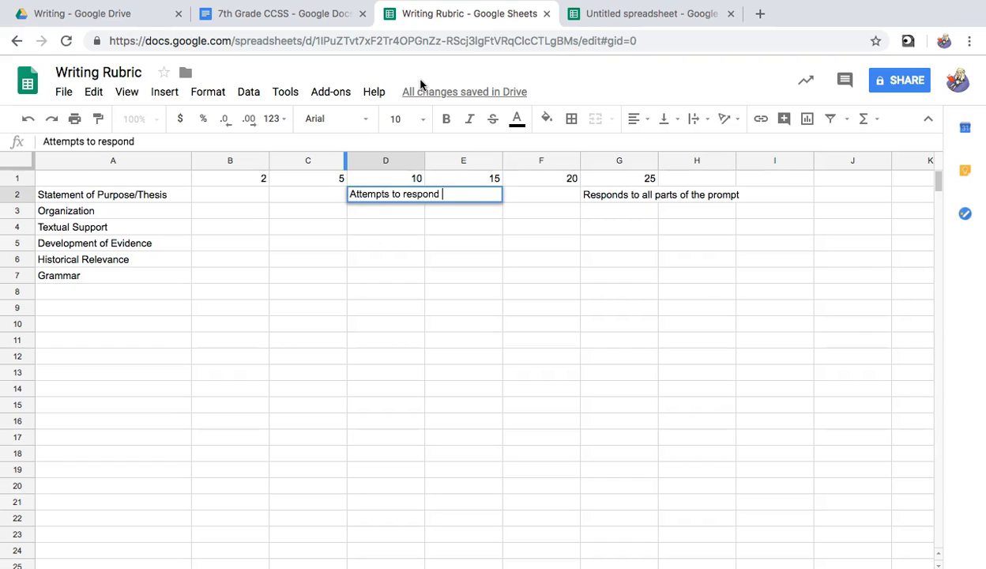
text(d to prompt)
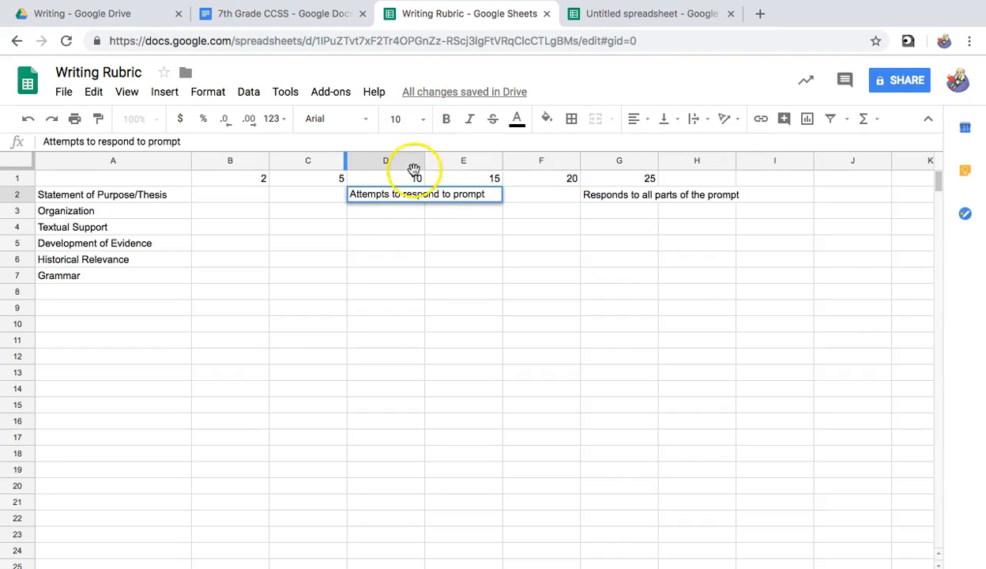
click(408, 210)
drag(424, 161, 445, 161)
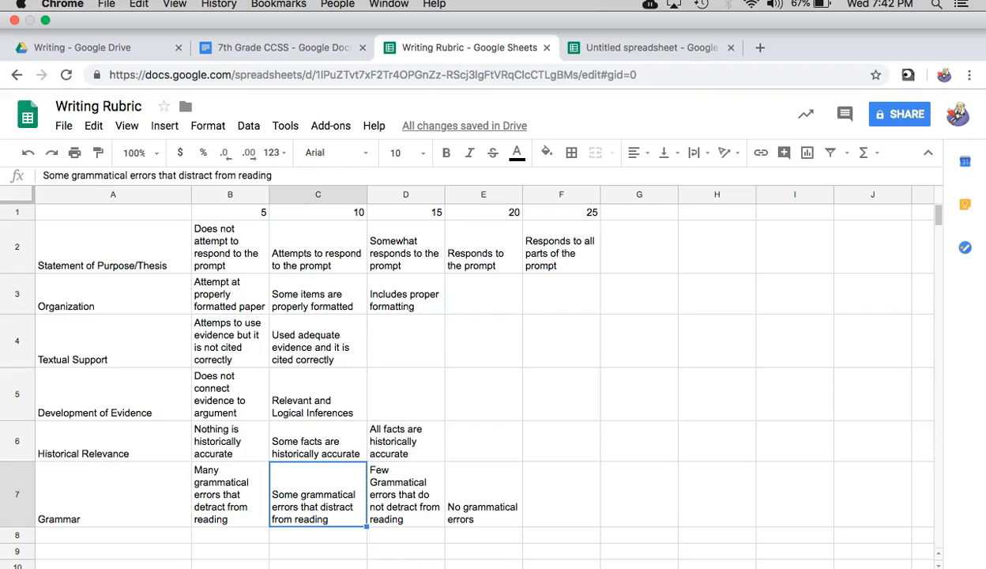
Dismiss the Add-ons dialog and title the untitled spreadsheet 'Essay Grade Sheet'
click(630, 45)
click(819, 155)
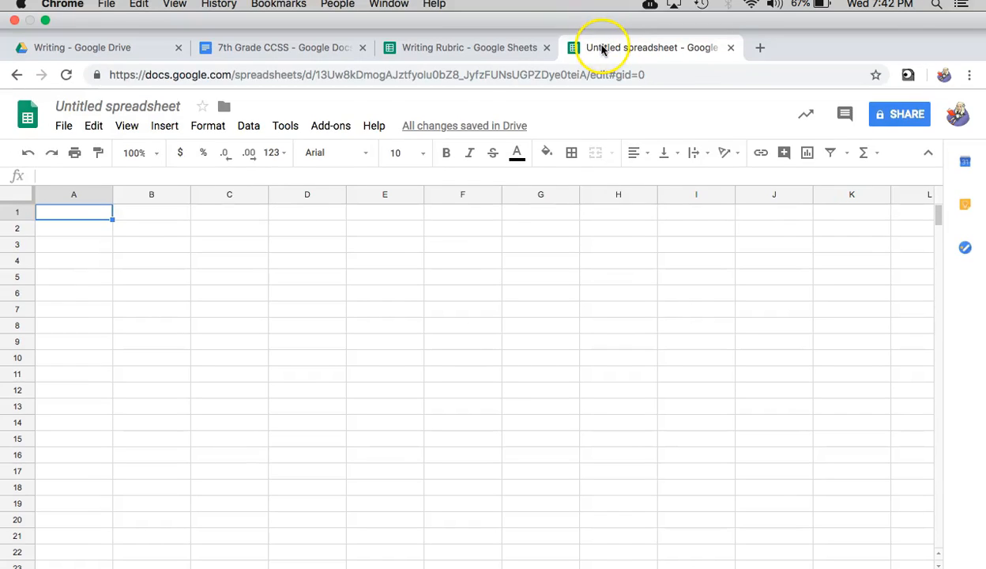
click(170, 104)
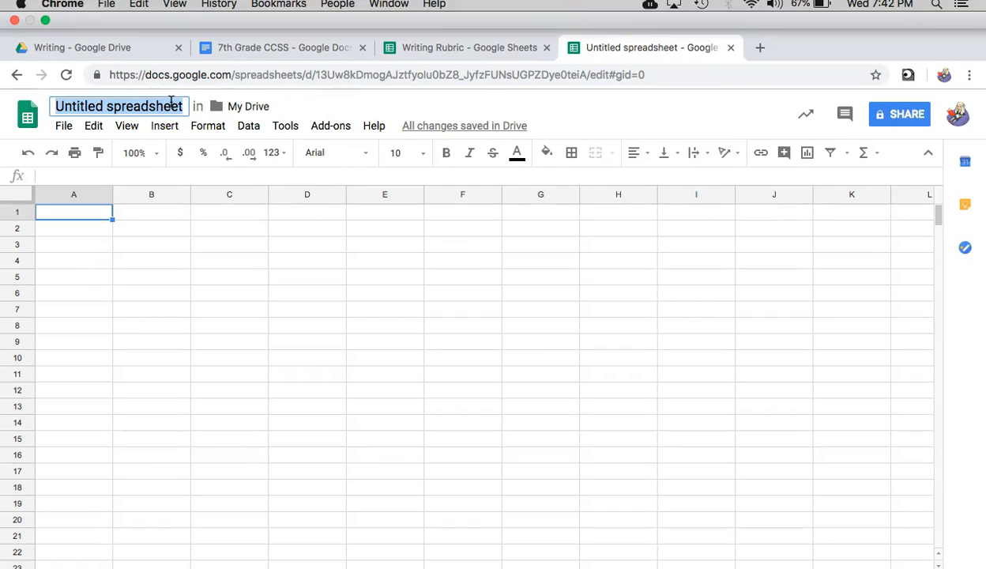
text(Essay Grade )
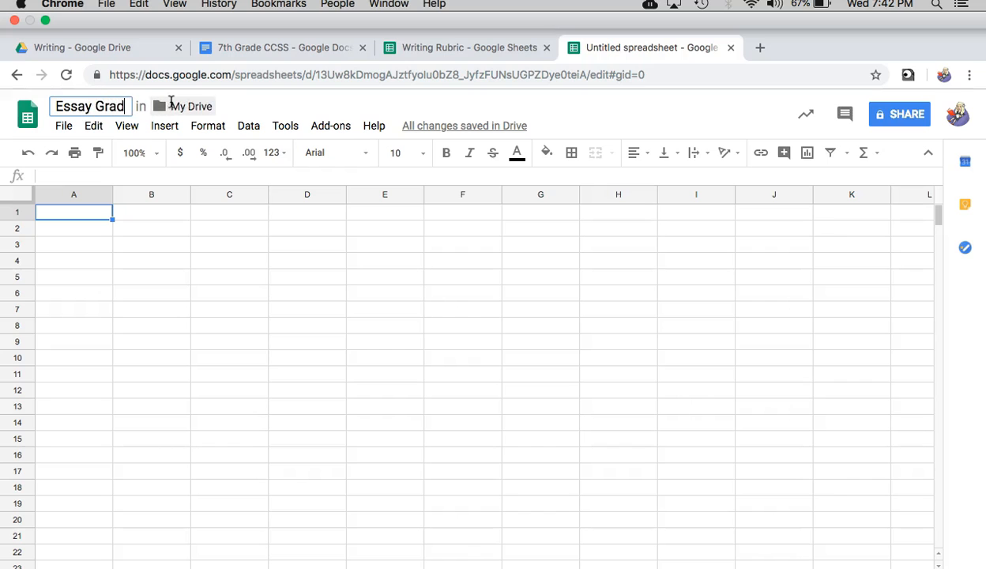
text(Sheet)
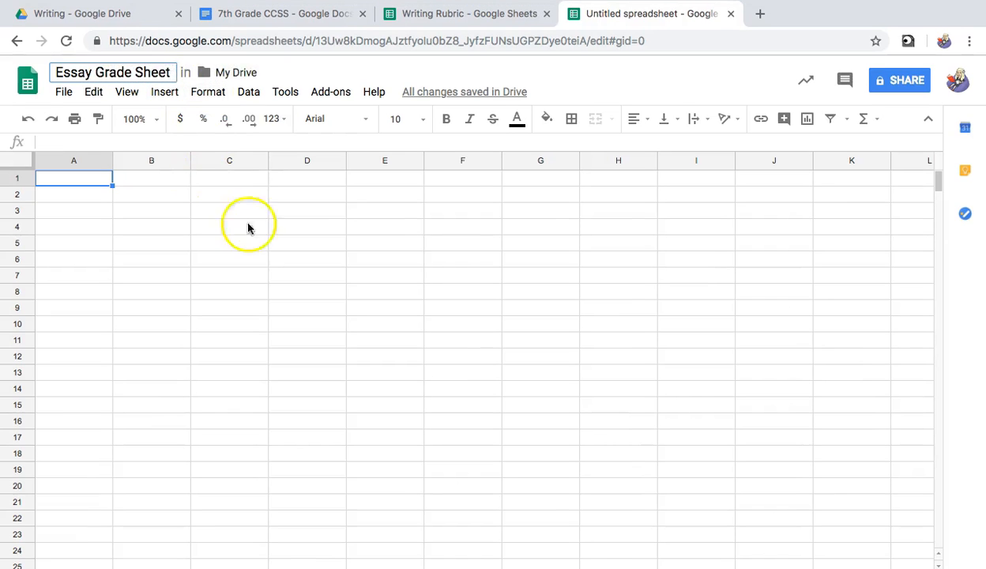
click(247, 279)
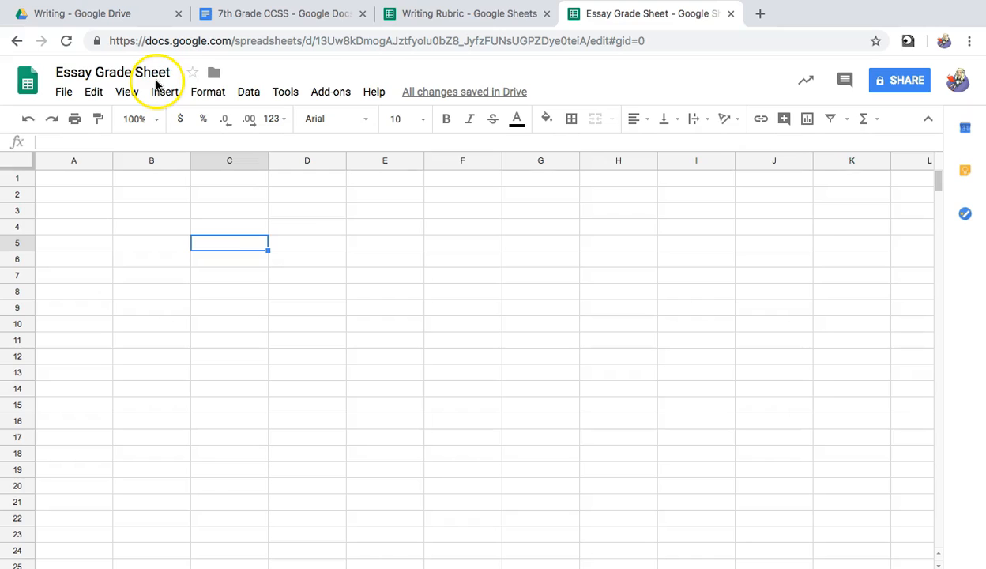
click(484, 15)
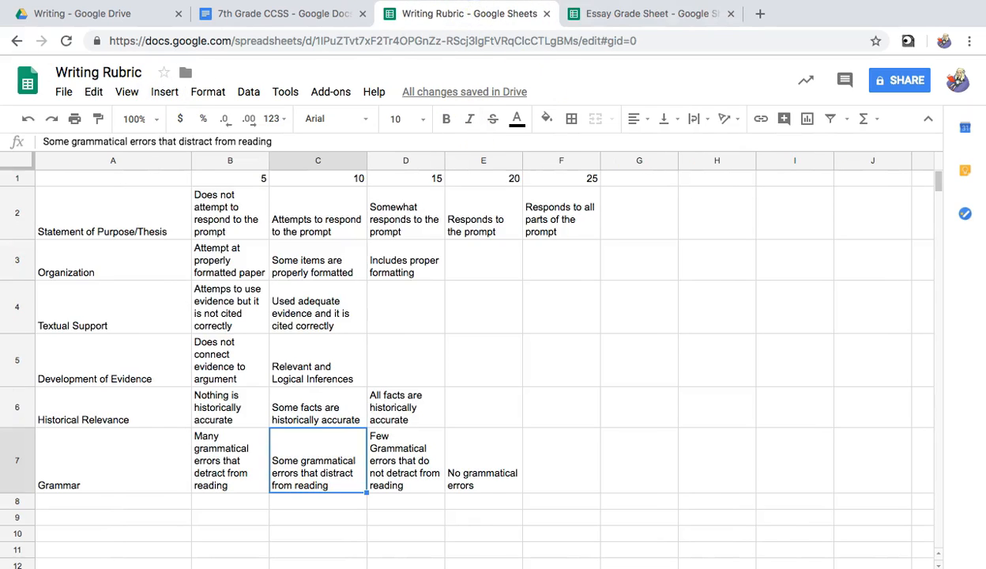
click(639, 16)
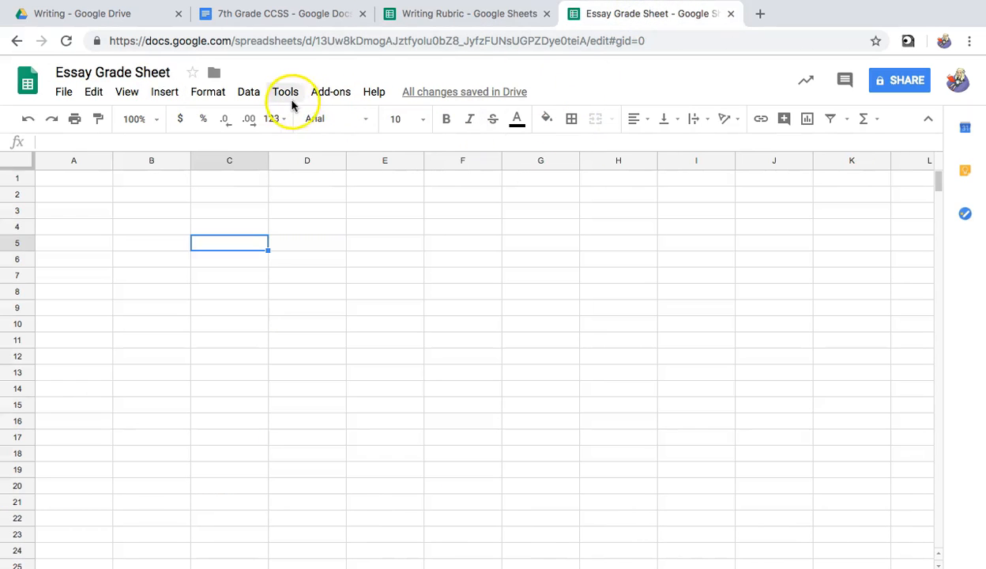
Search the add-ons gallery for 'docto' and start installing Doctopus
click(326, 93)
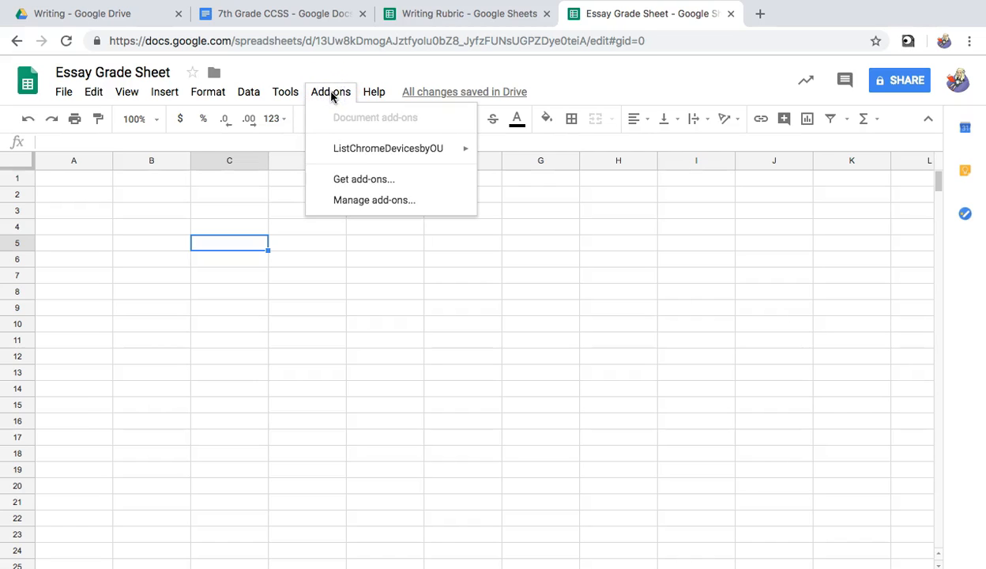
click(391, 181)
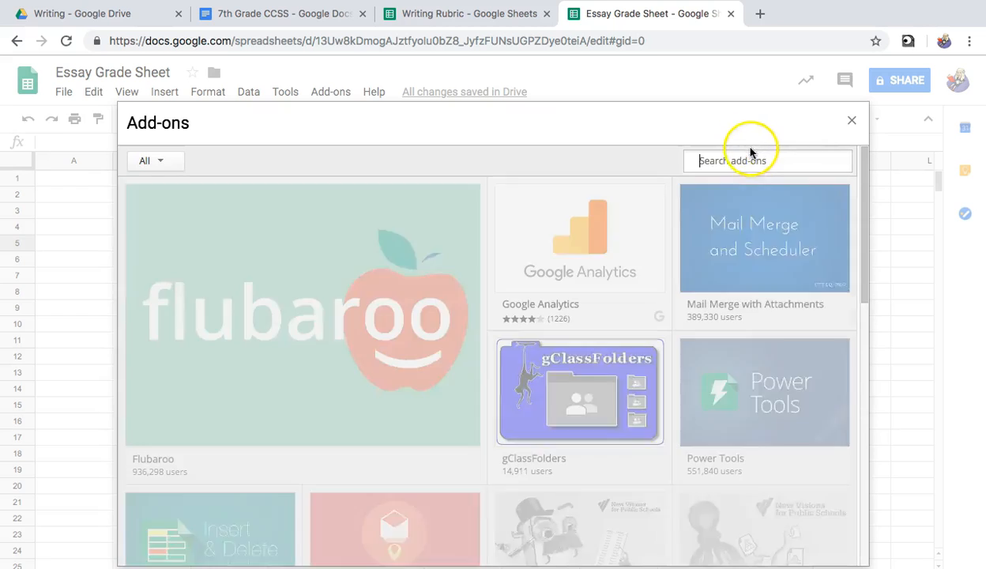
click(726, 158)
text(doctopus)
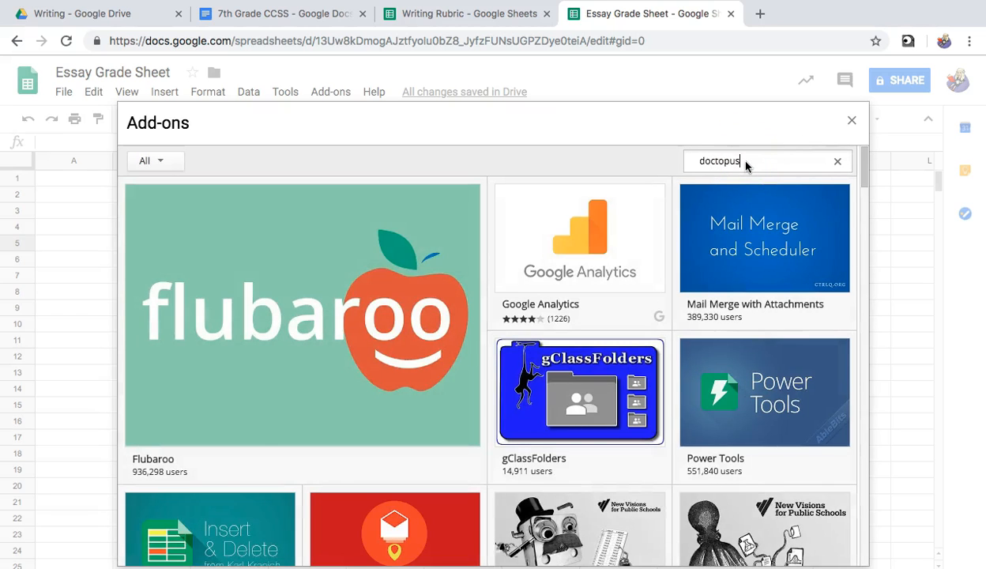
key(Return)
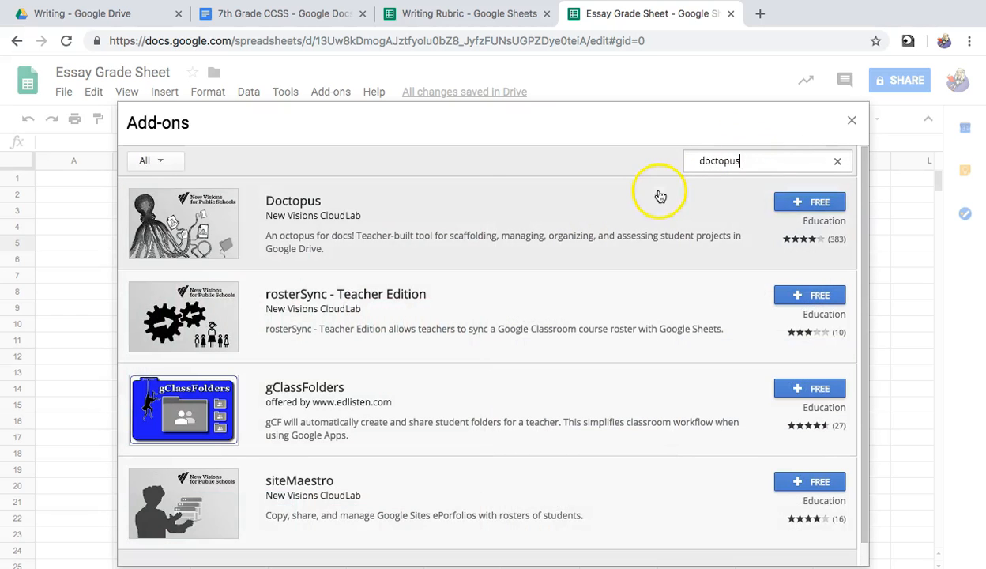
click(833, 209)
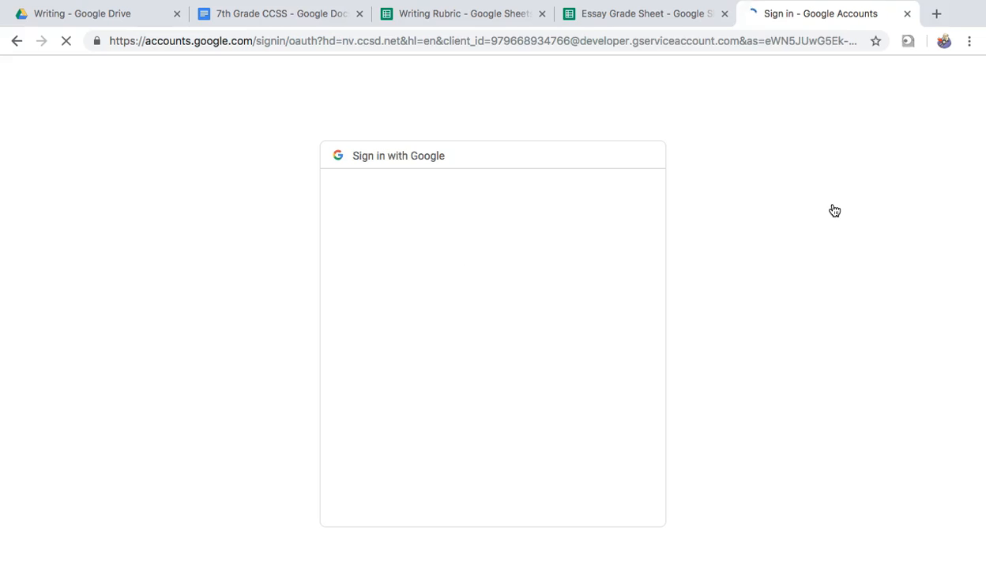
Choose the school account and allow Doctopus the permissions it requests
click(460, 324)
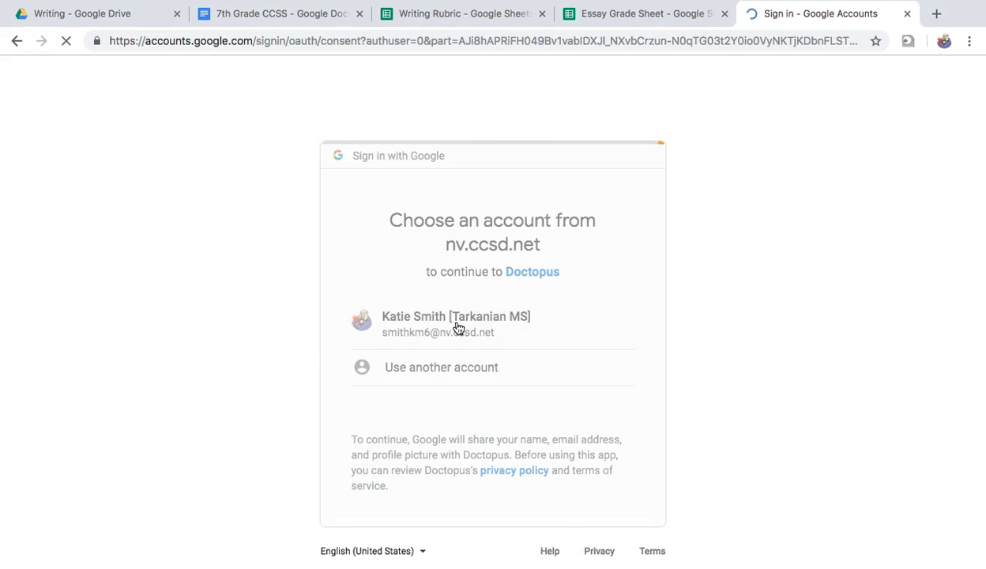
scroll(452, 326, down, 10)
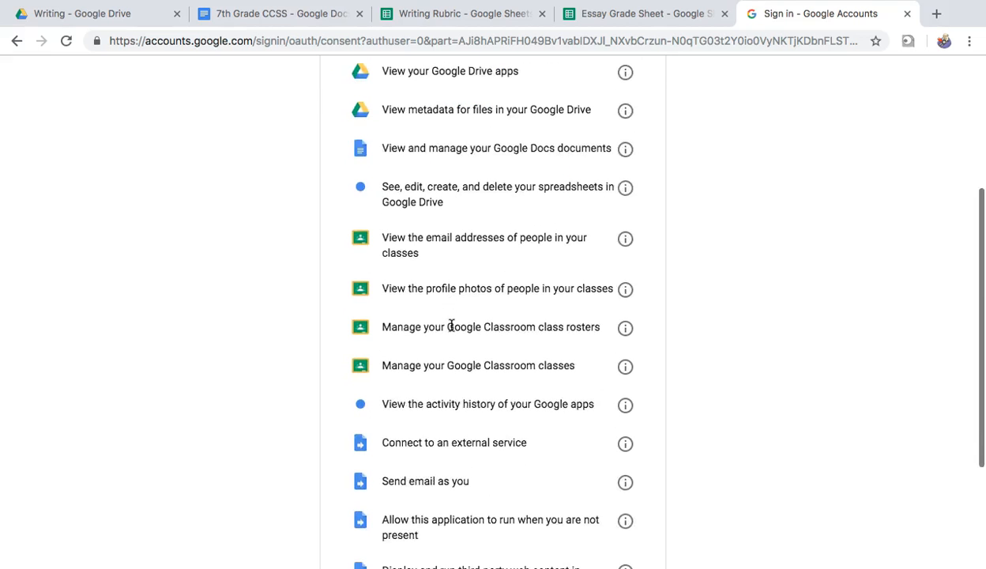
click(614, 549)
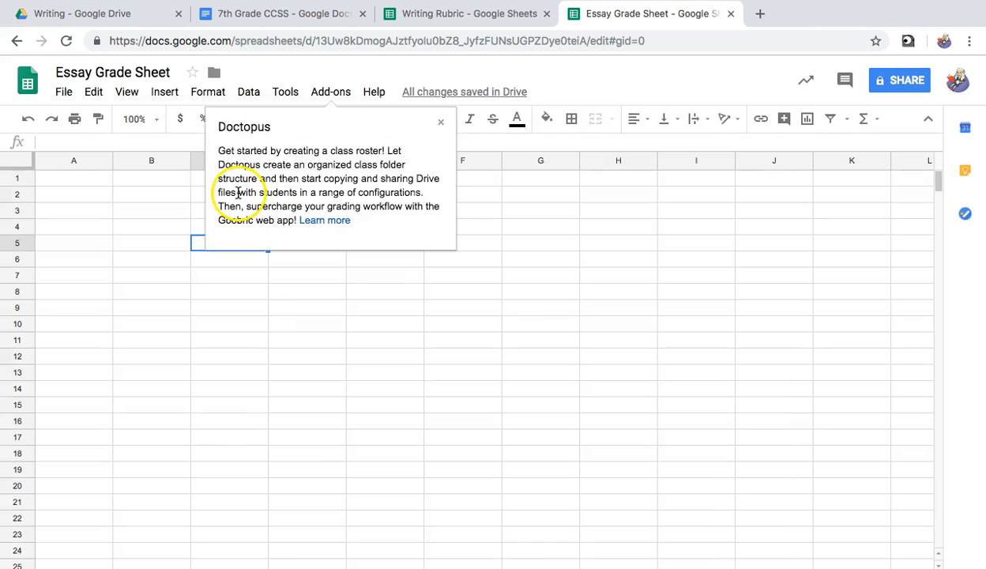
Close the Doctopus welcome popup, open Doctopus Setup, and permanently hide the add-on warning
click(440, 126)
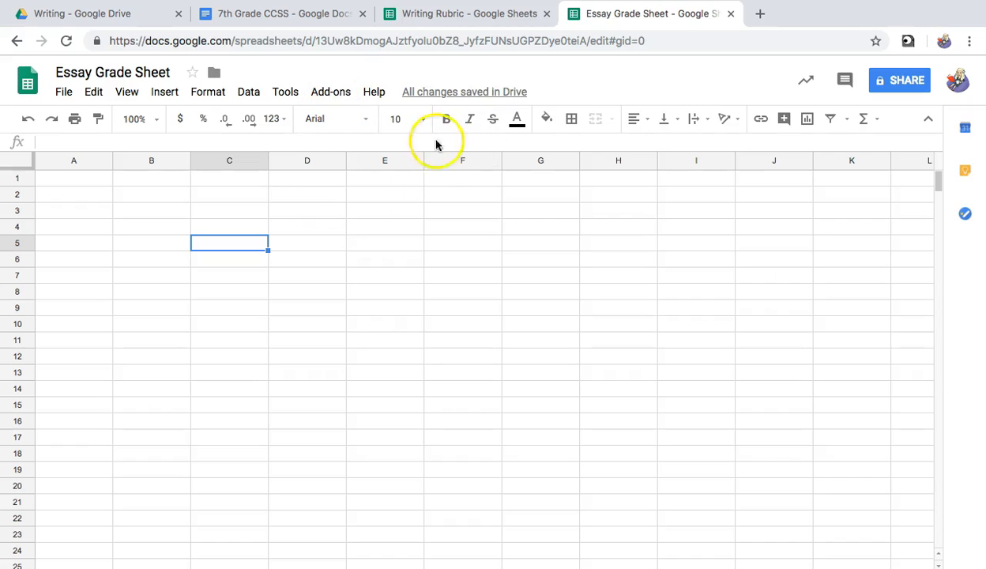
click(345, 92)
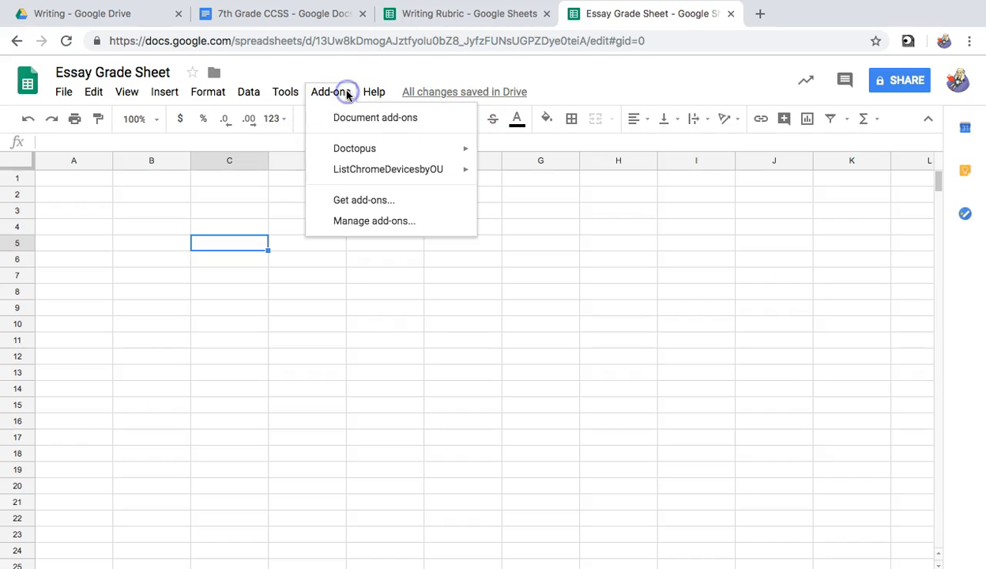
mouse_move(365, 148)
click(506, 155)
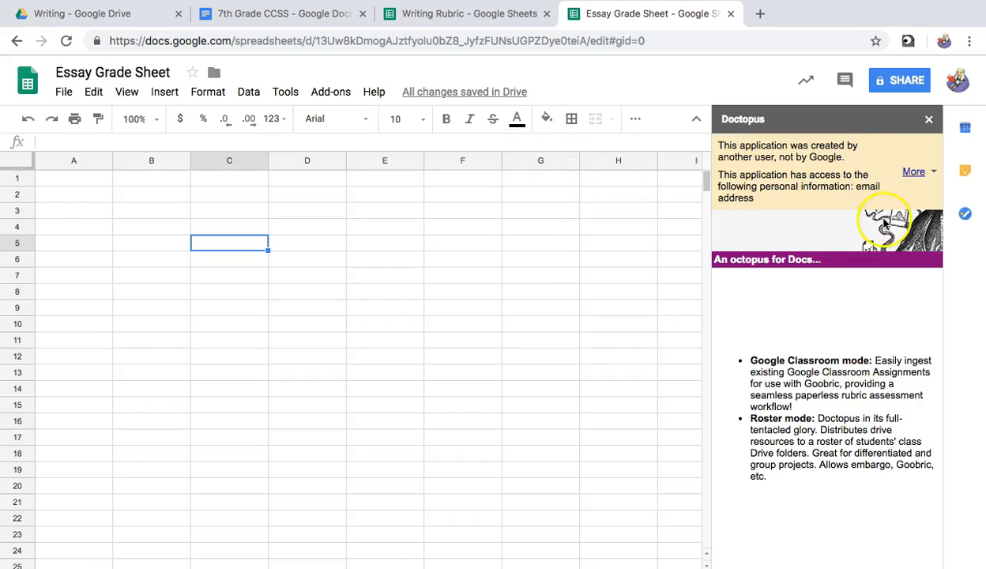
click(914, 173)
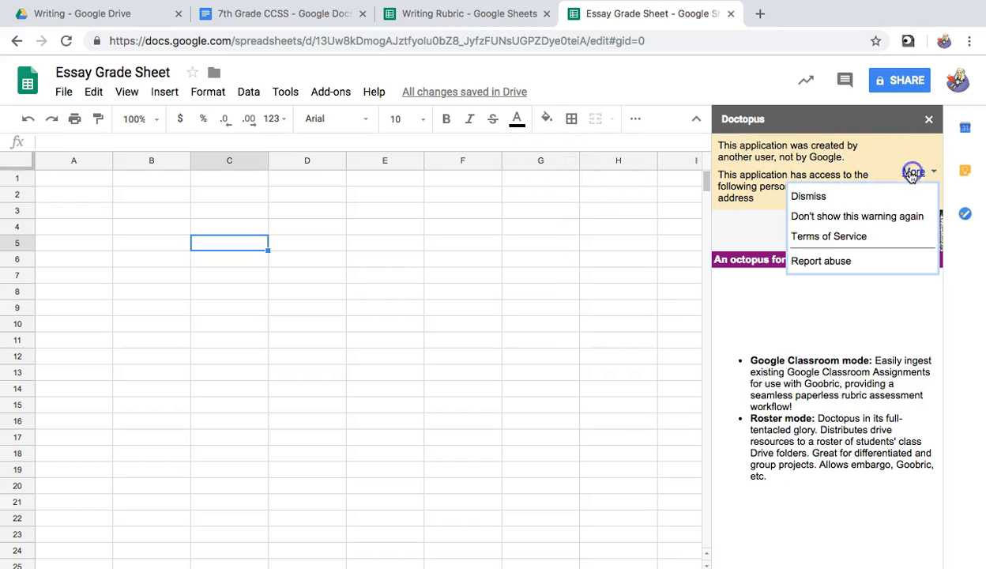
click(849, 219)
Ingest the Period 1 - History Classroom assignment 'Free Blacks in the North DBQ' into the sheet
click(788, 169)
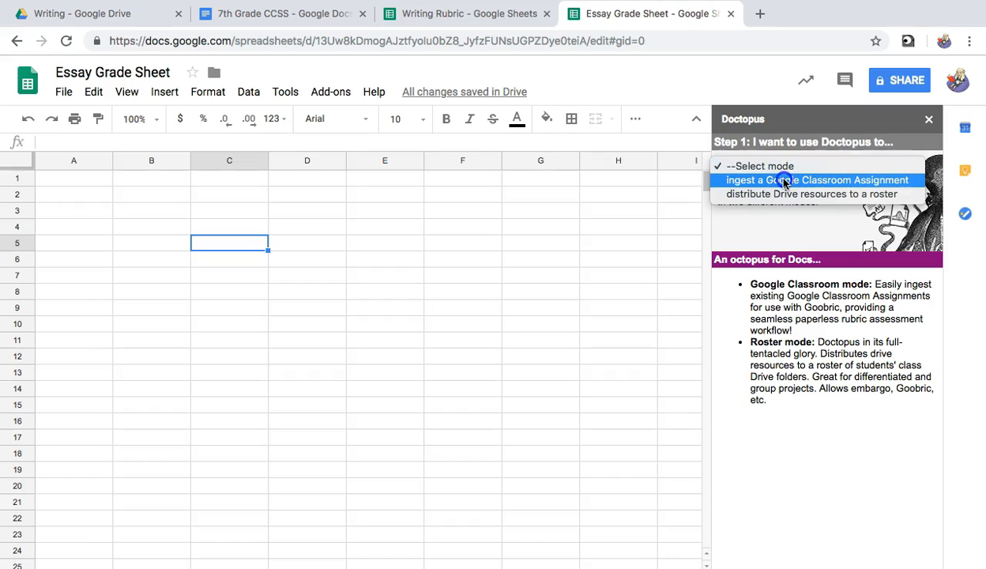
click(785, 181)
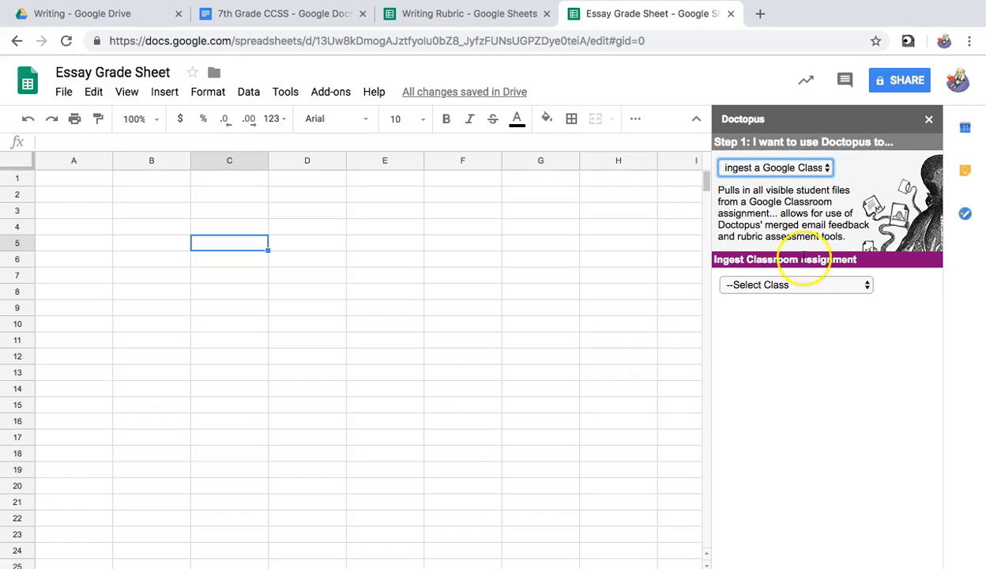
click(750, 284)
click(793, 325)
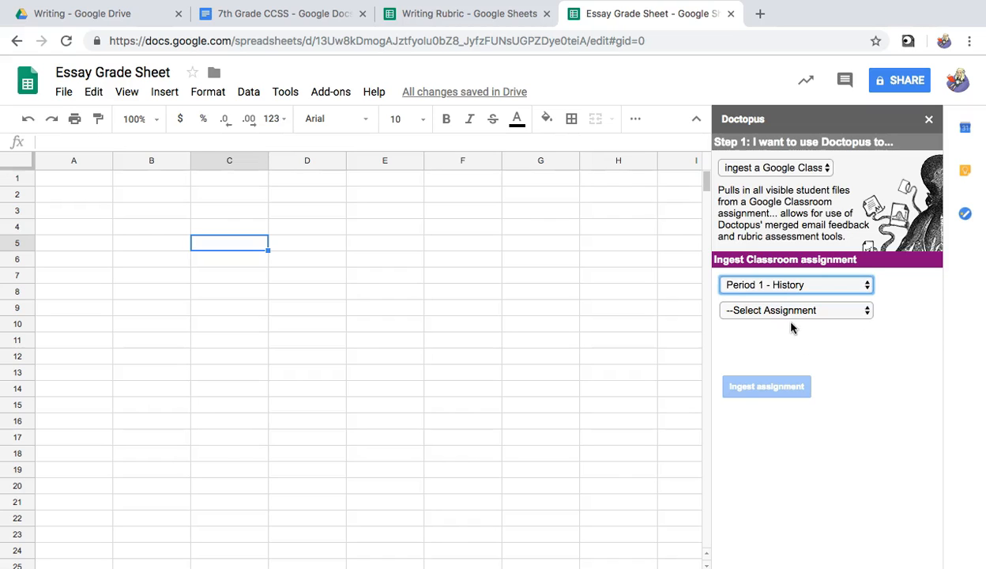
click(791, 311)
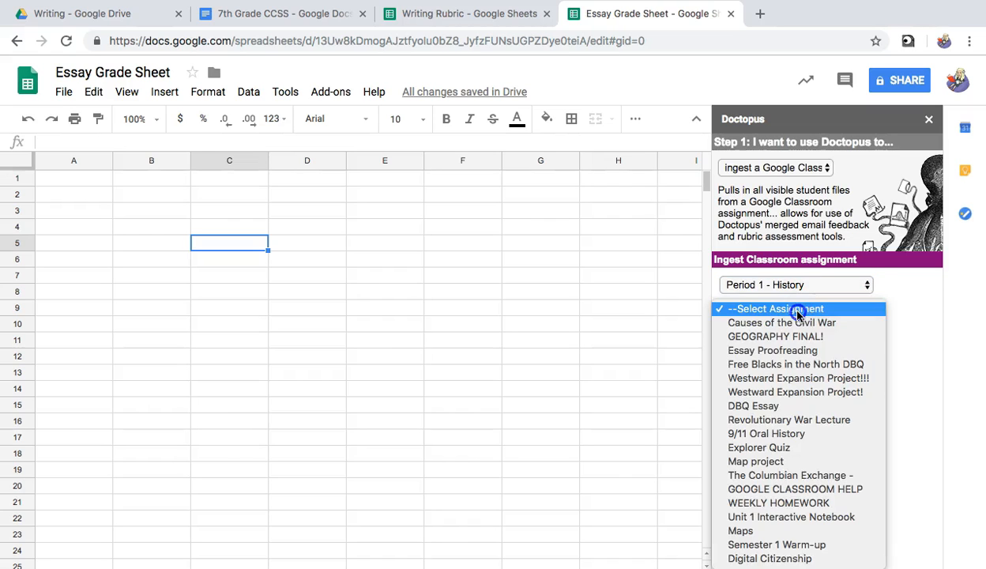
click(787, 365)
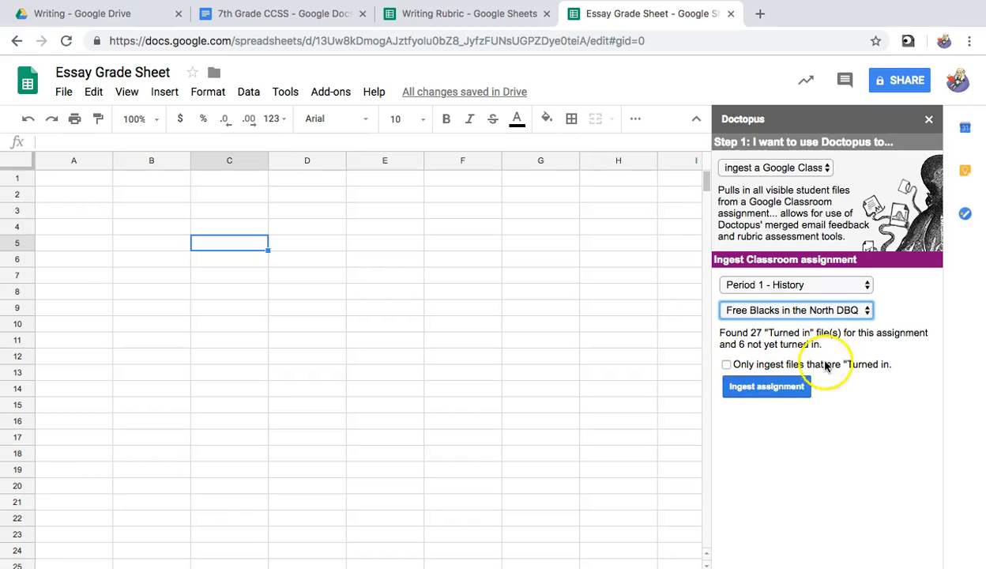
click(774, 387)
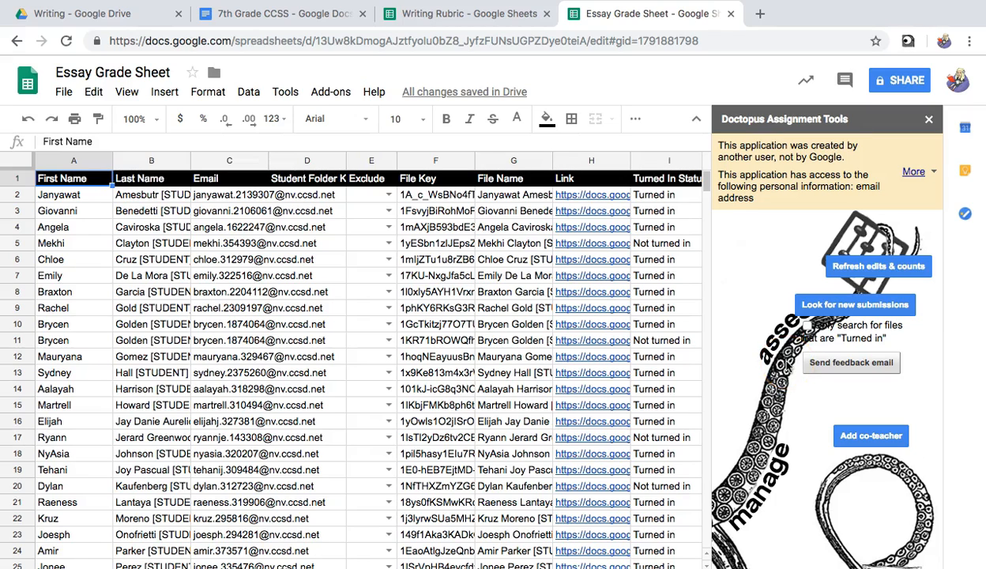
Permanently dismiss the Doctopus warning banner
click(914, 172)
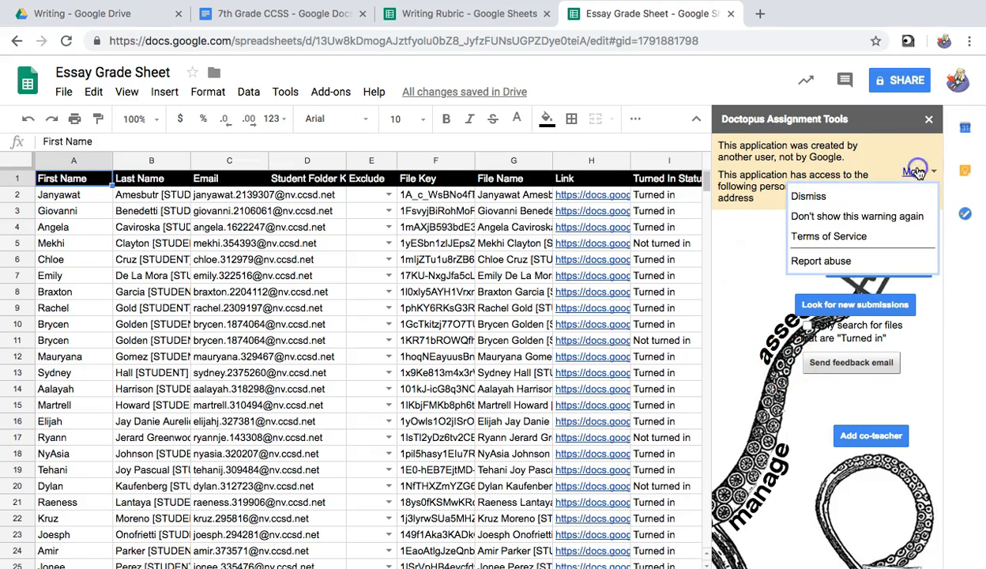
click(884, 219)
click(761, 172)
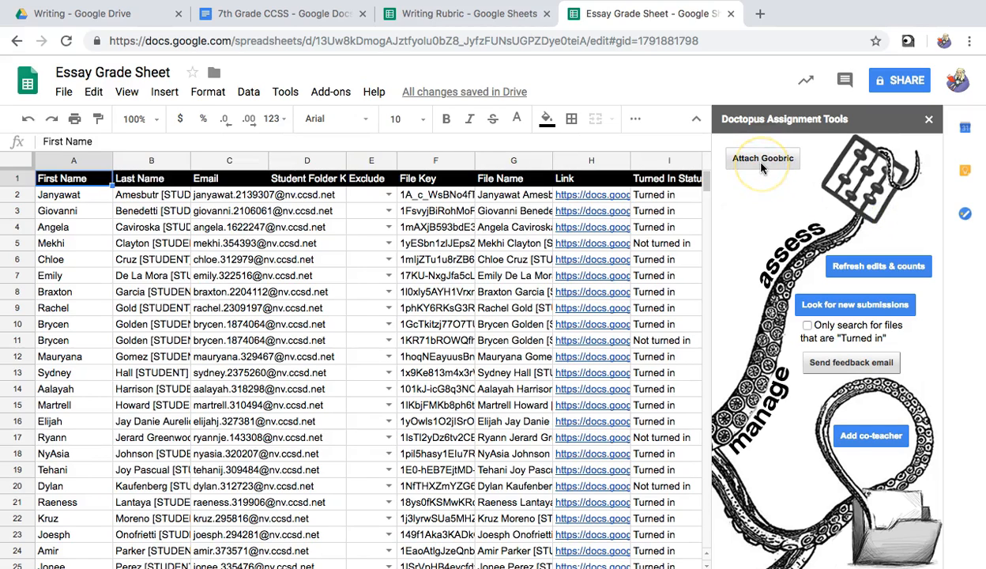
Attach the Writing Rubric spreadsheet from My Drive as the Goobric rubric
click(762, 162)
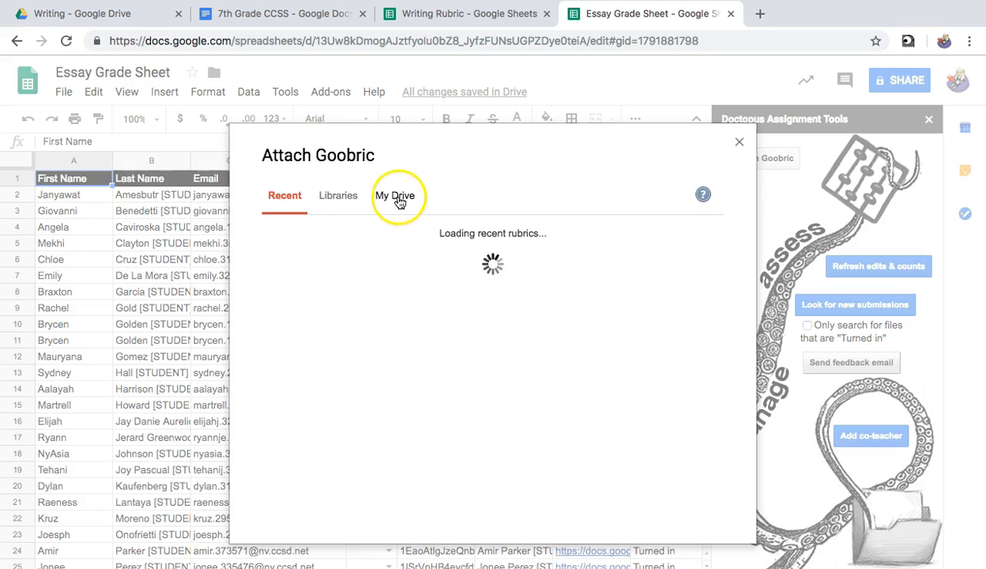
click(397, 250)
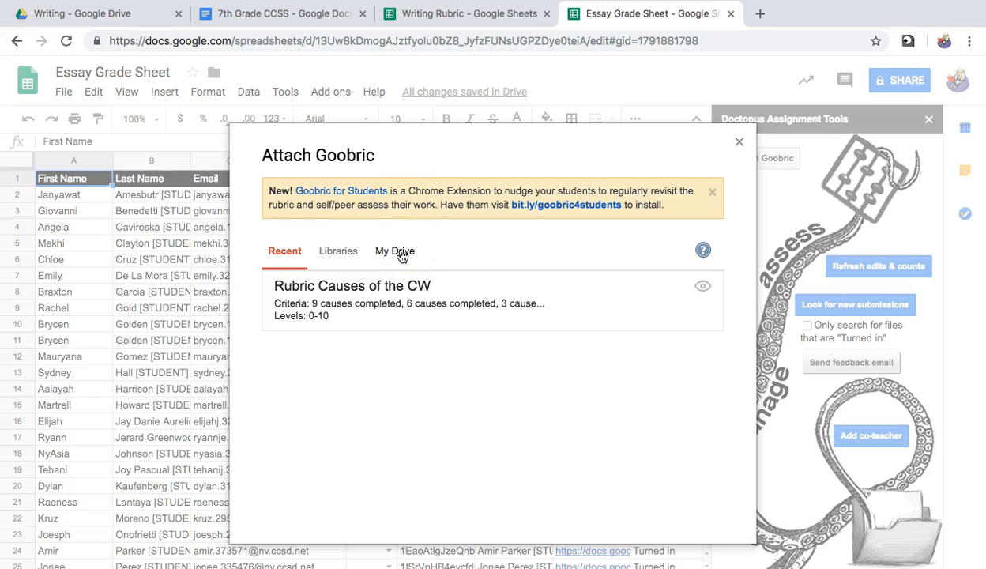
click(401, 253)
click(490, 324)
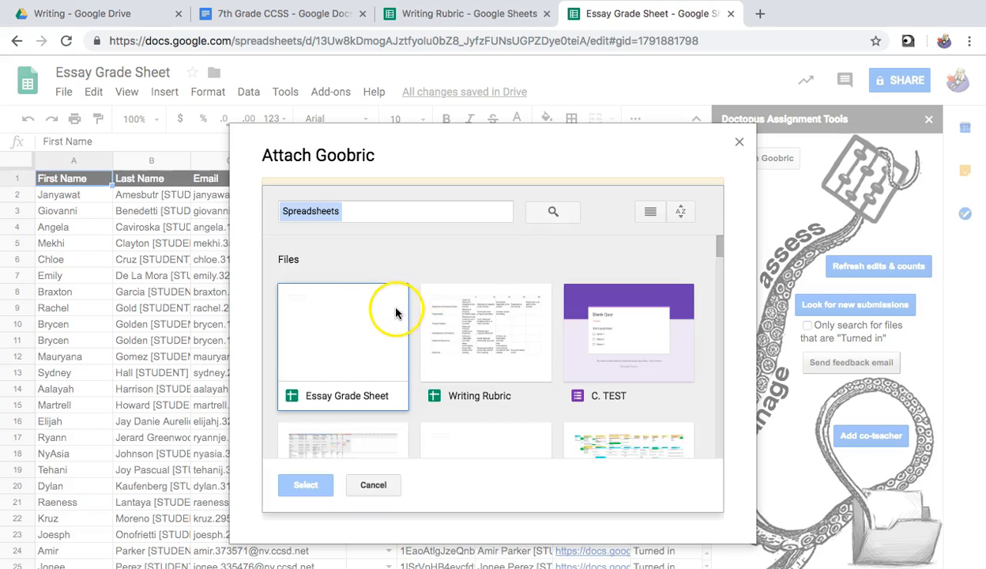
click(513, 332)
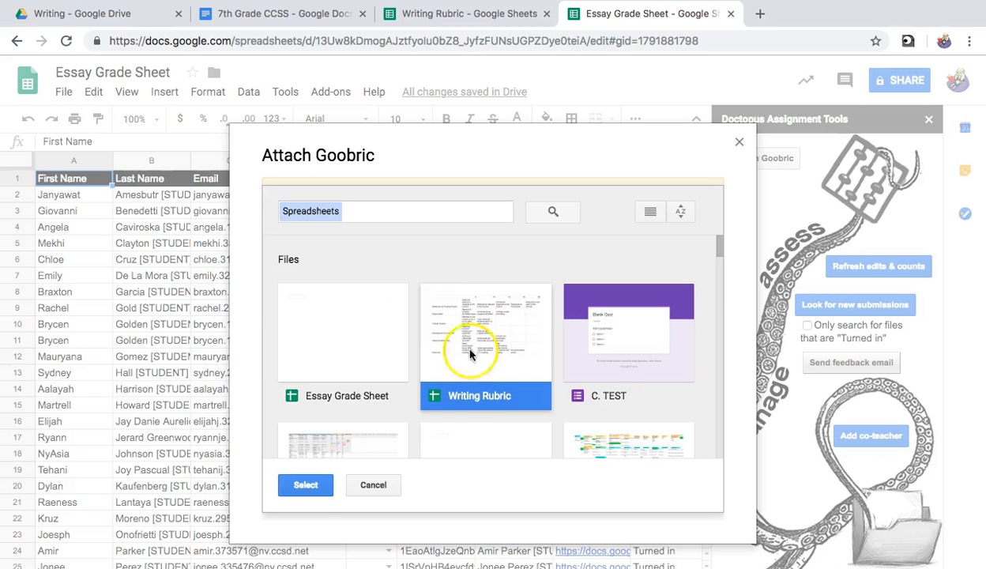
click(312, 486)
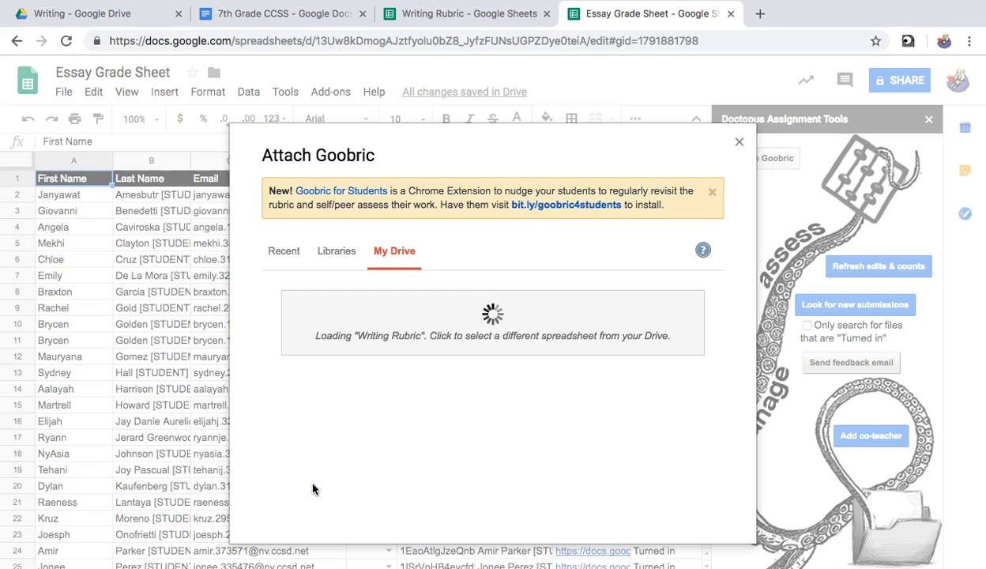
click(332, 421)
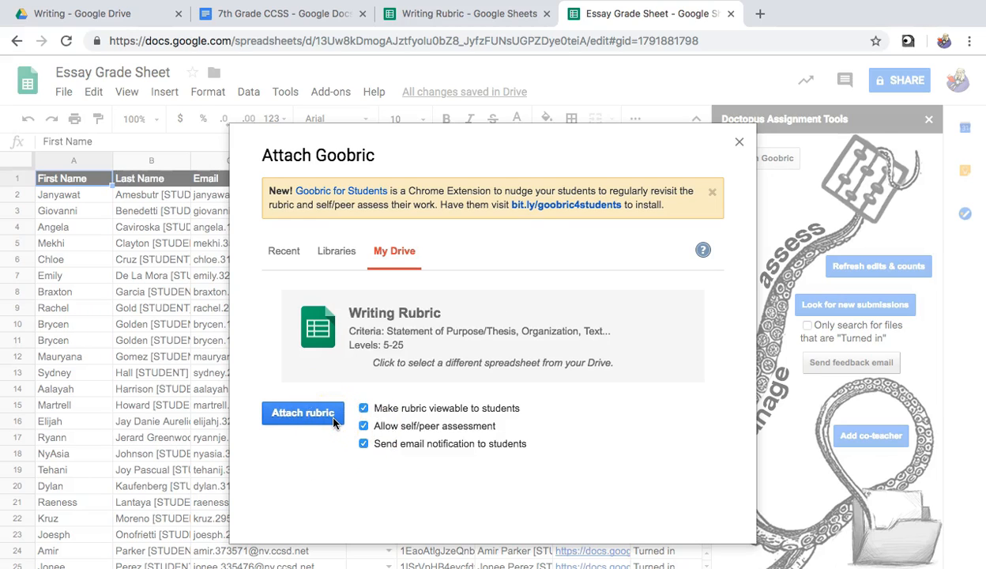
click(334, 422)
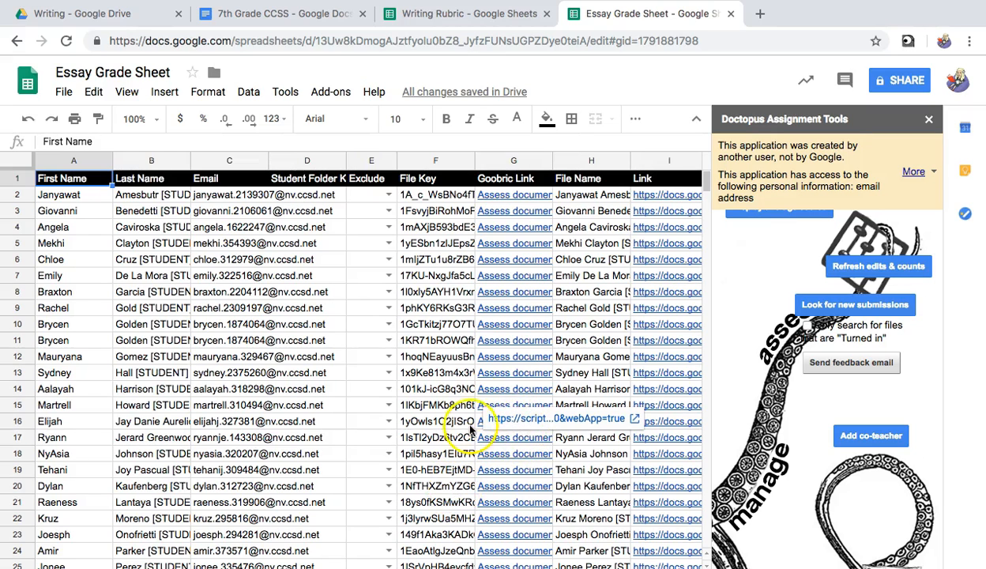
Open a student's Goobric link, advance to the next essay, and score Statement of Purpose/Thesis 25
click(503, 421)
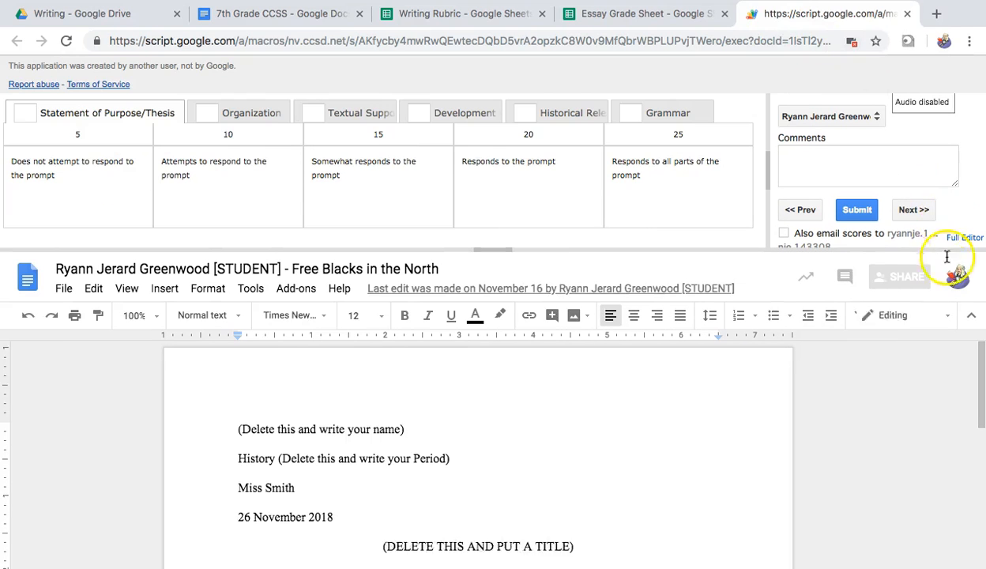
click(916, 210)
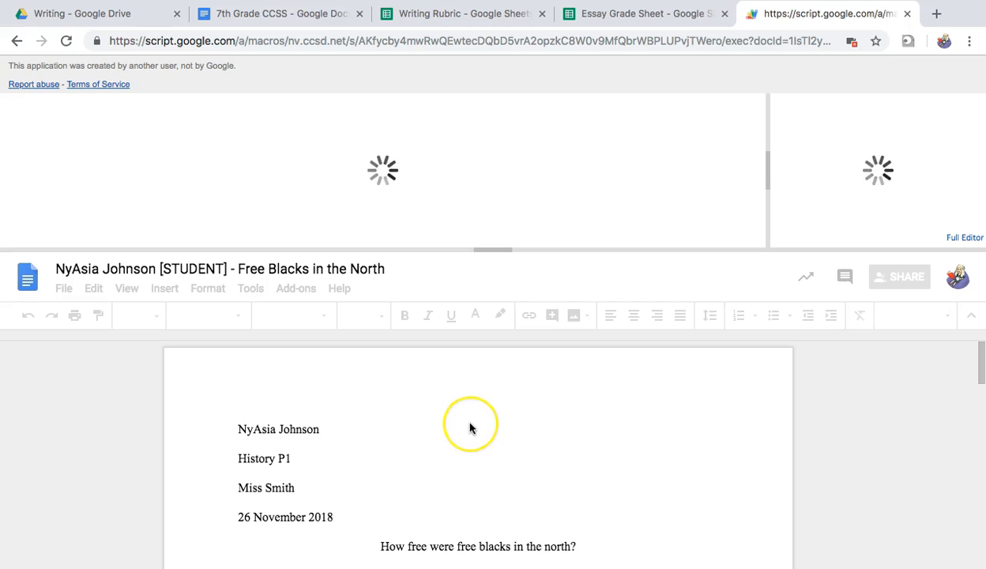
scroll(469, 427, down, 3)
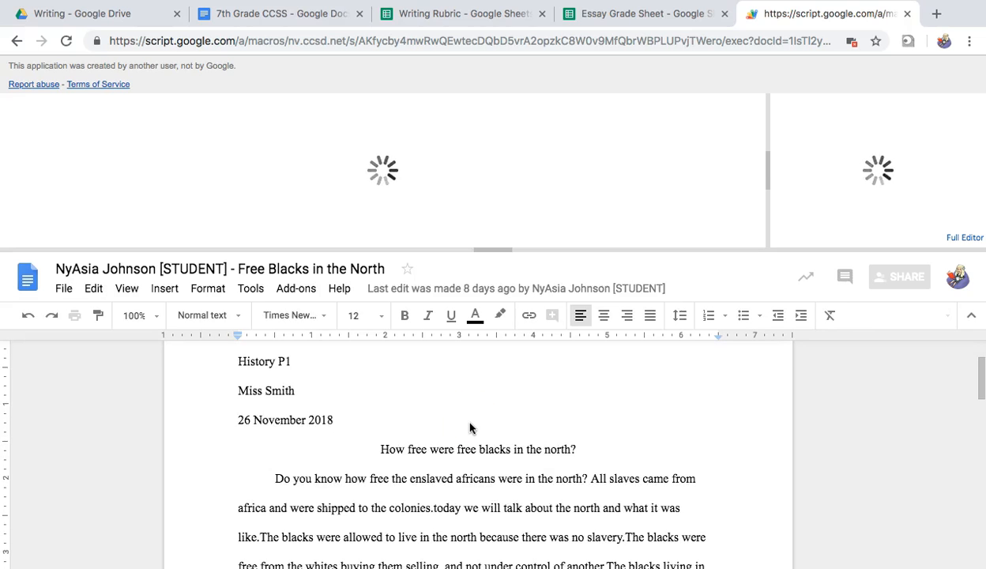
scroll(470, 428, up, 2)
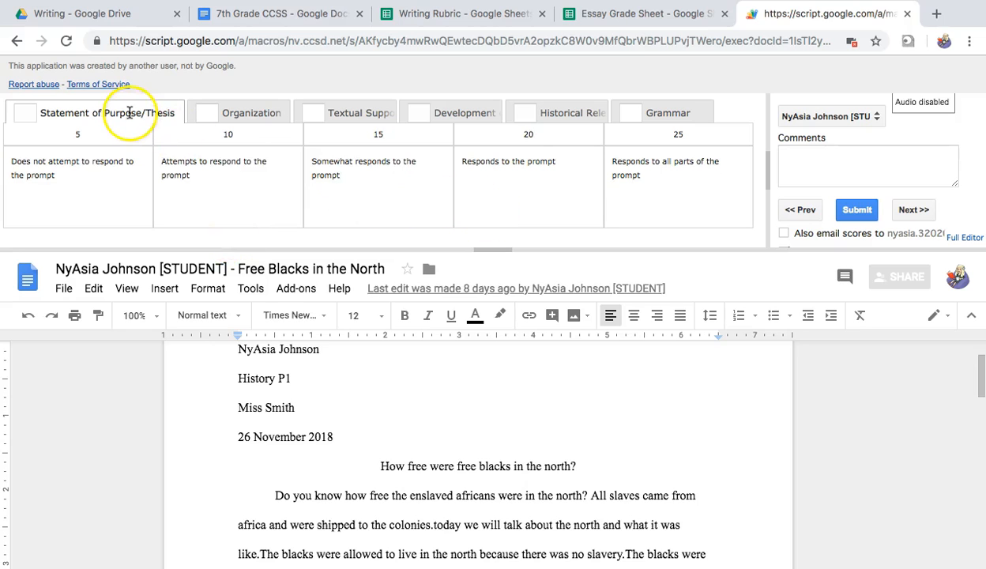
scroll(426, 404, down, 3)
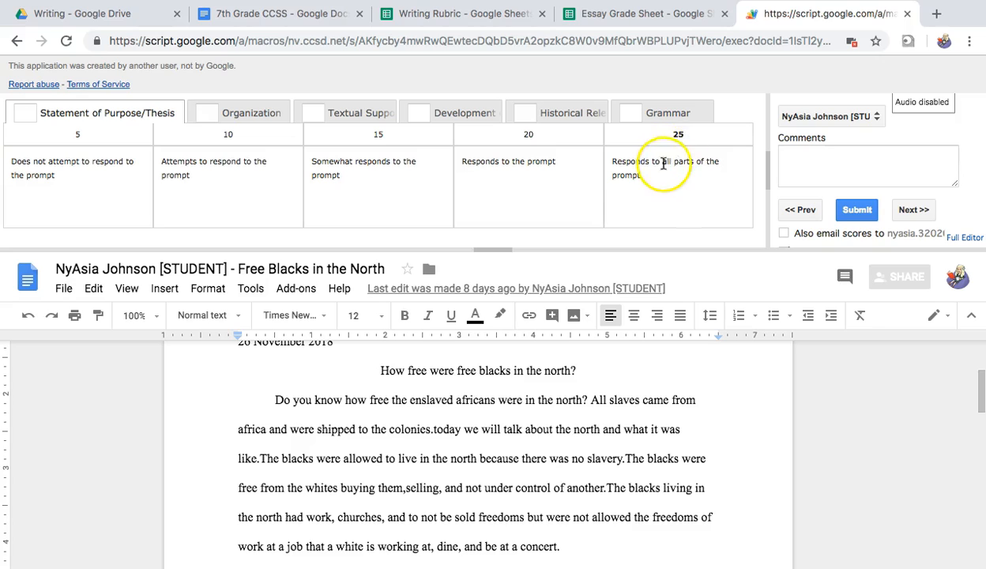
click(663, 171)
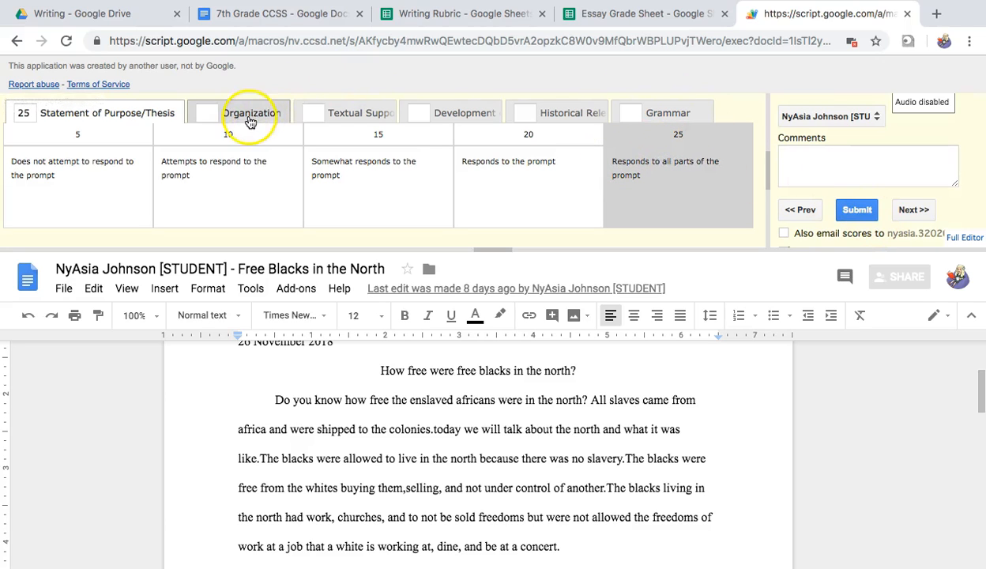
Score Organization at 15 and Textual Support at 5 in the Goobric rubric
click(249, 115)
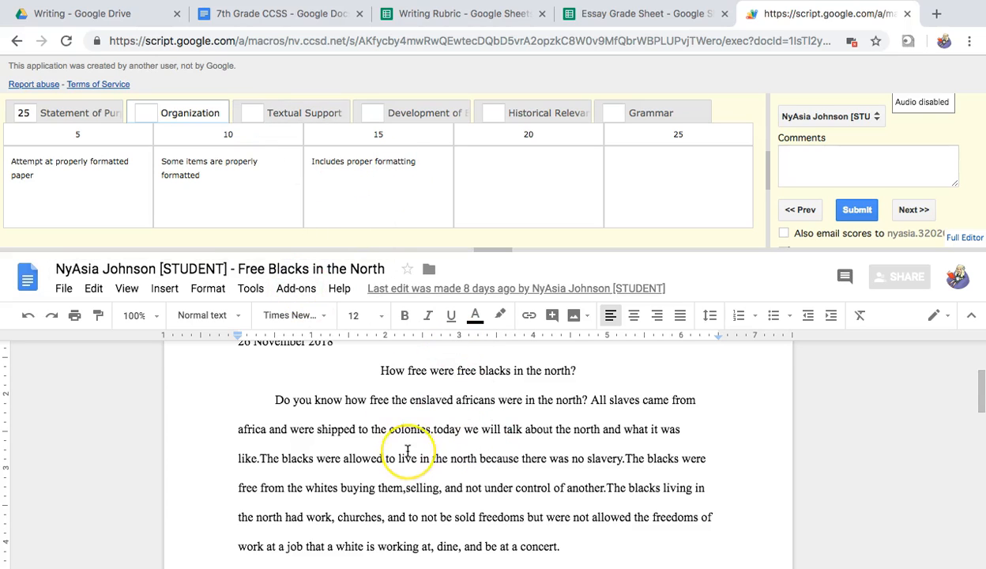
scroll(407, 451, up, 3)
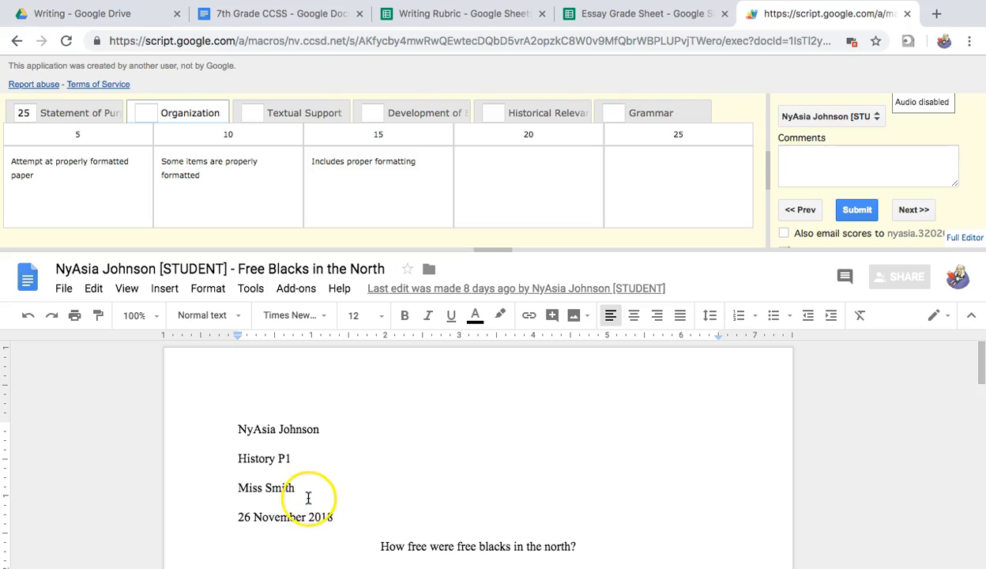
scroll(336, 551, down, 3)
scroll(336, 550, up, 1)
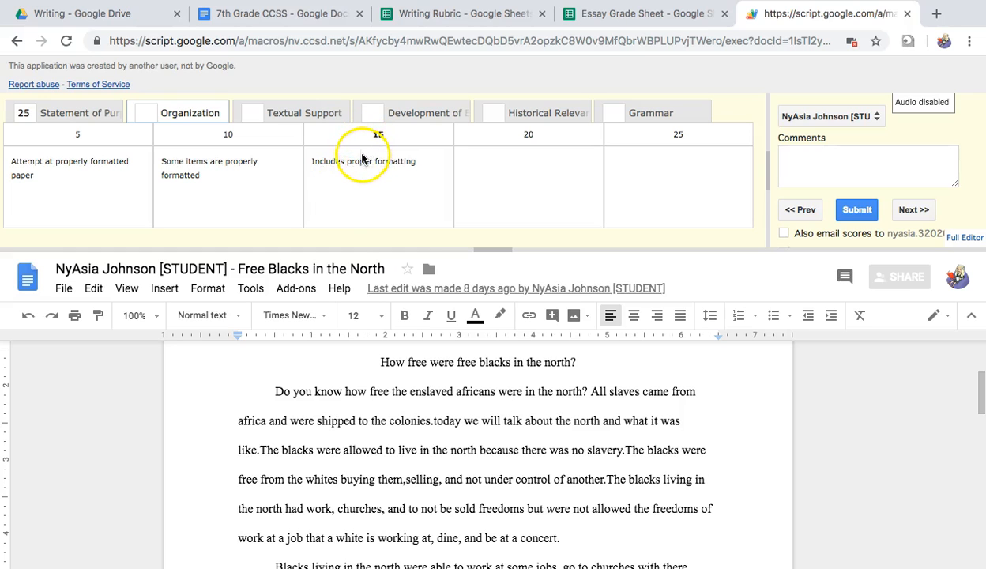
click(364, 149)
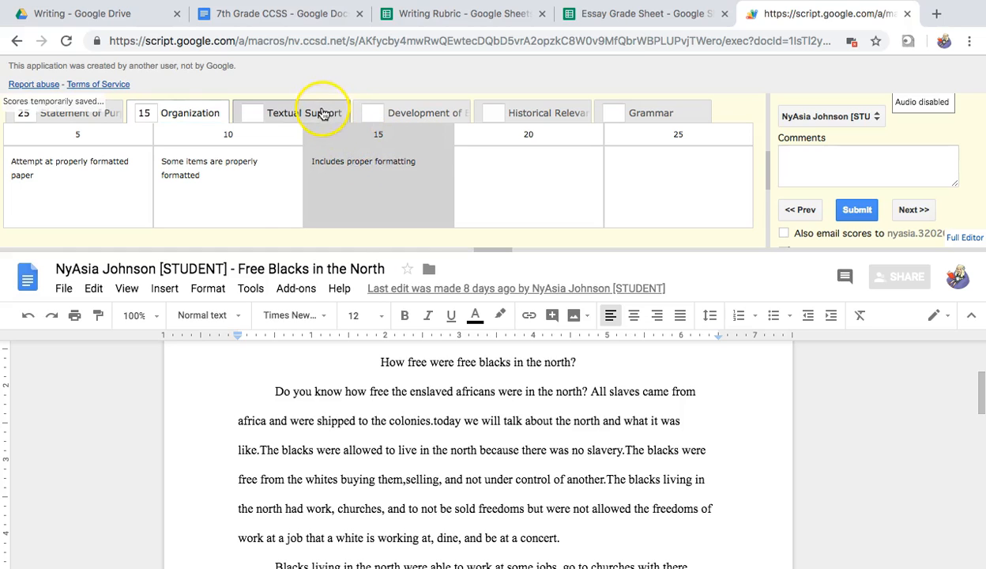
click(321, 112)
scroll(425, 451, down, 5)
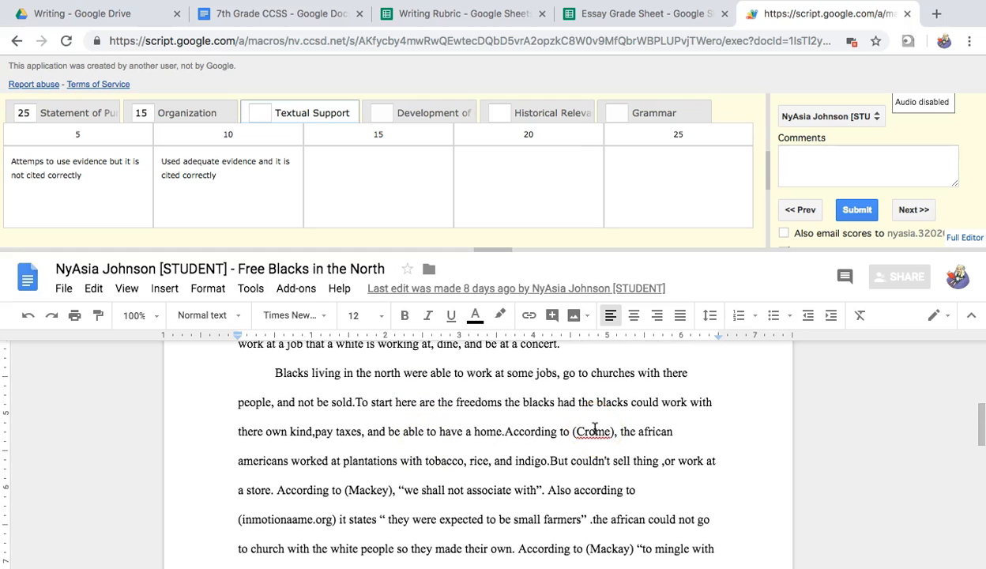
scroll(595, 429, down, 3)
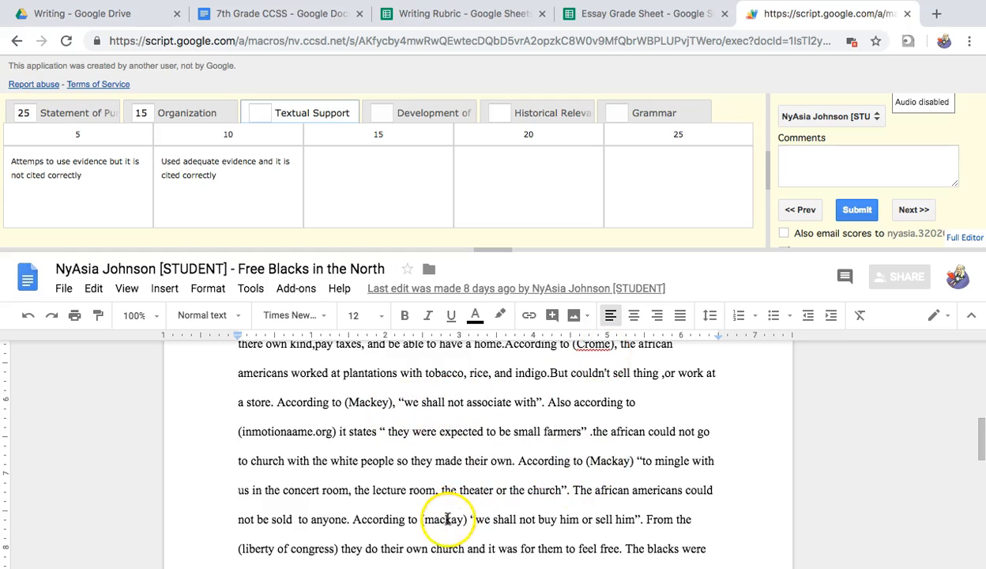
scroll(448, 519, down, 5)
scroll(447, 520, down, 5)
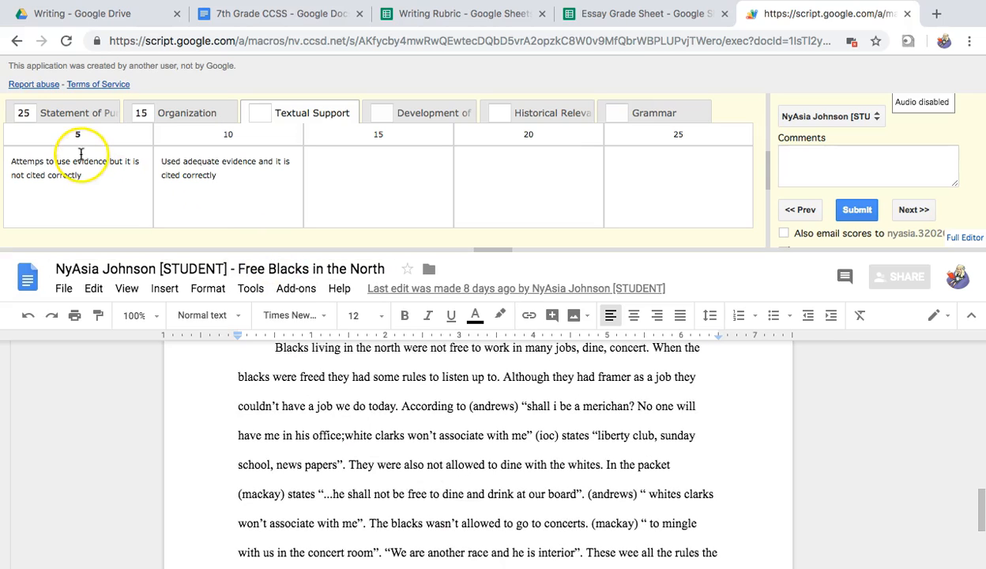
click(133, 194)
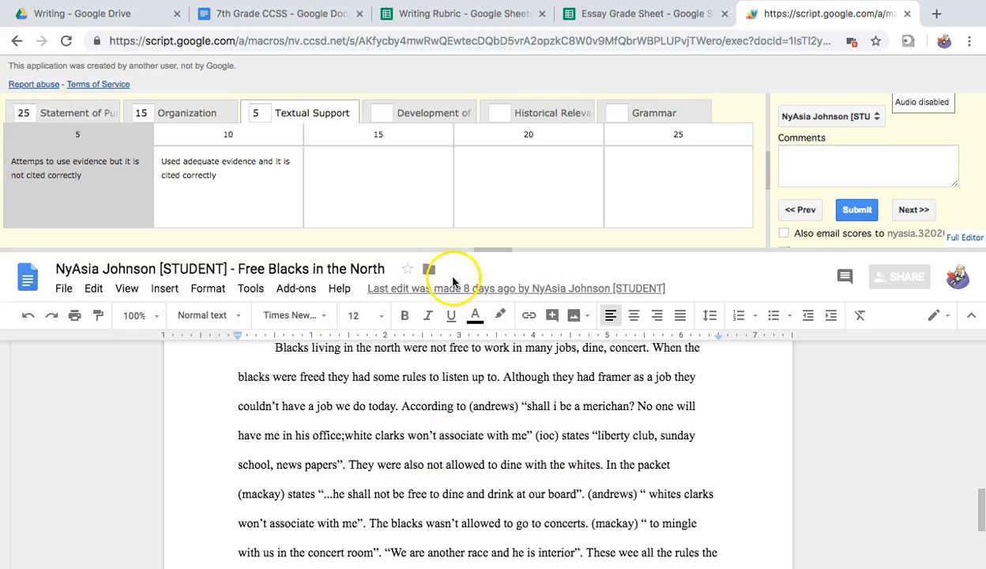
Score Development of Evidence 5, Historical Relevance 10, and Grammar 15
click(442, 114)
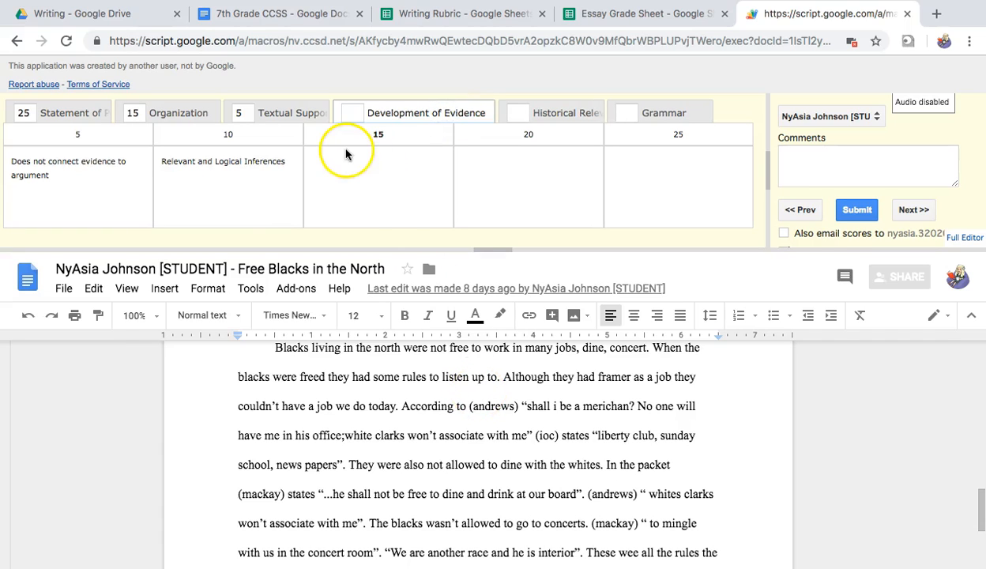
click(115, 178)
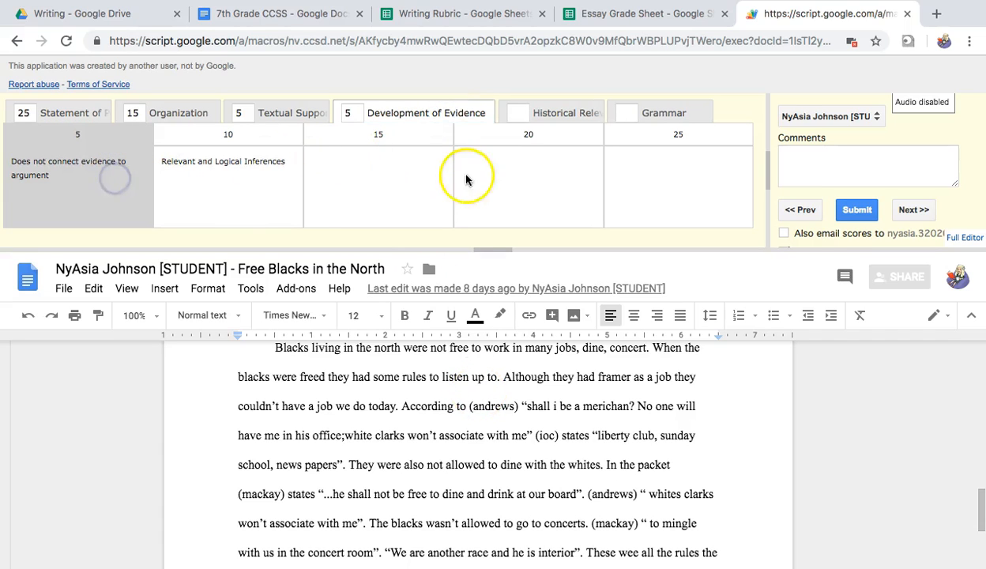
click(545, 110)
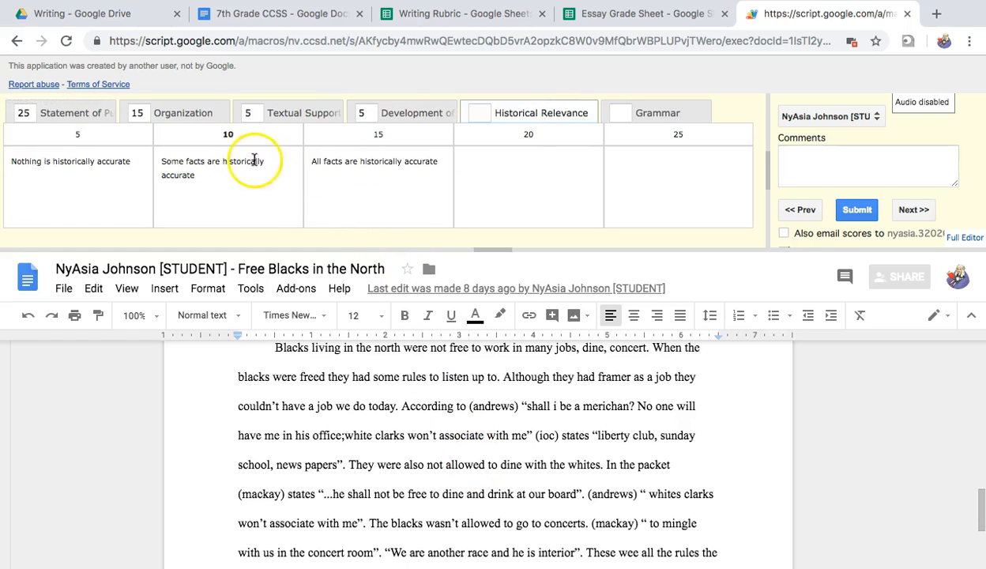
click(255, 161)
click(656, 115)
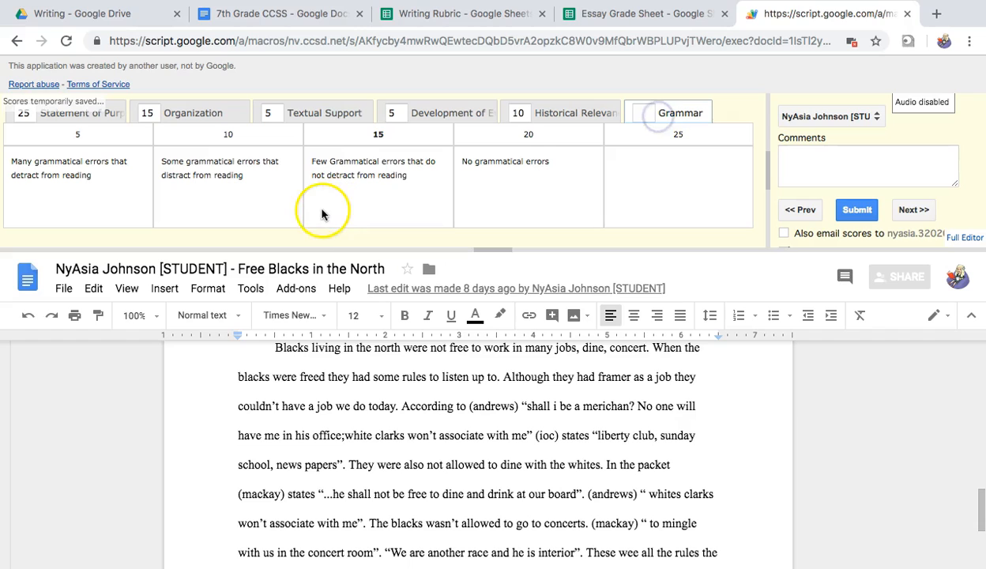
click(420, 194)
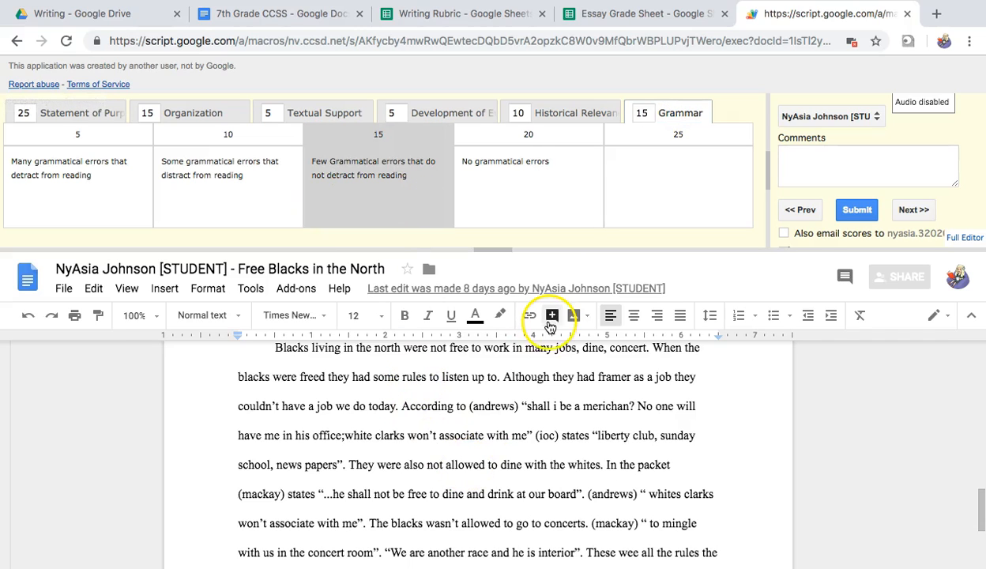
click(625, 16)
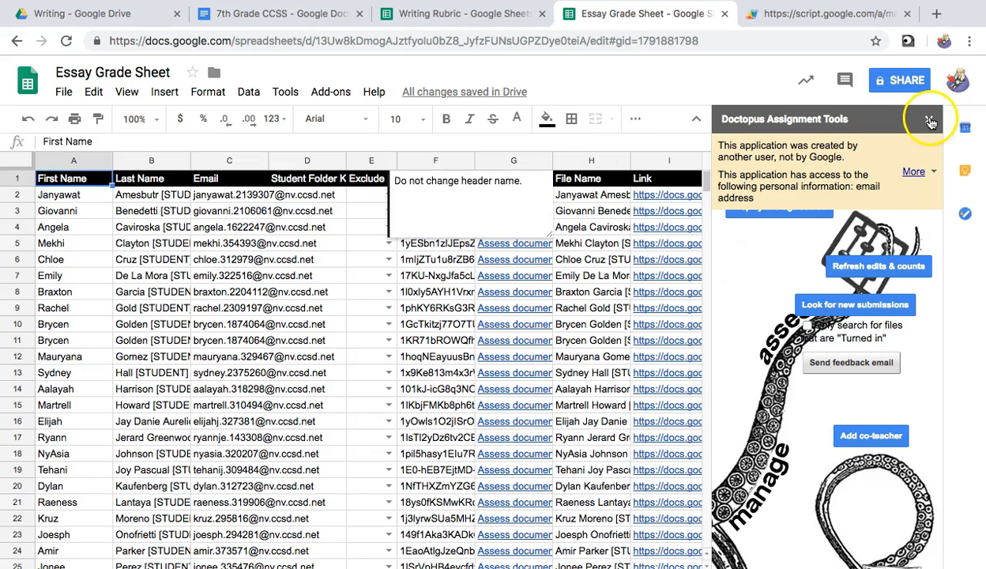
click(41, 454)
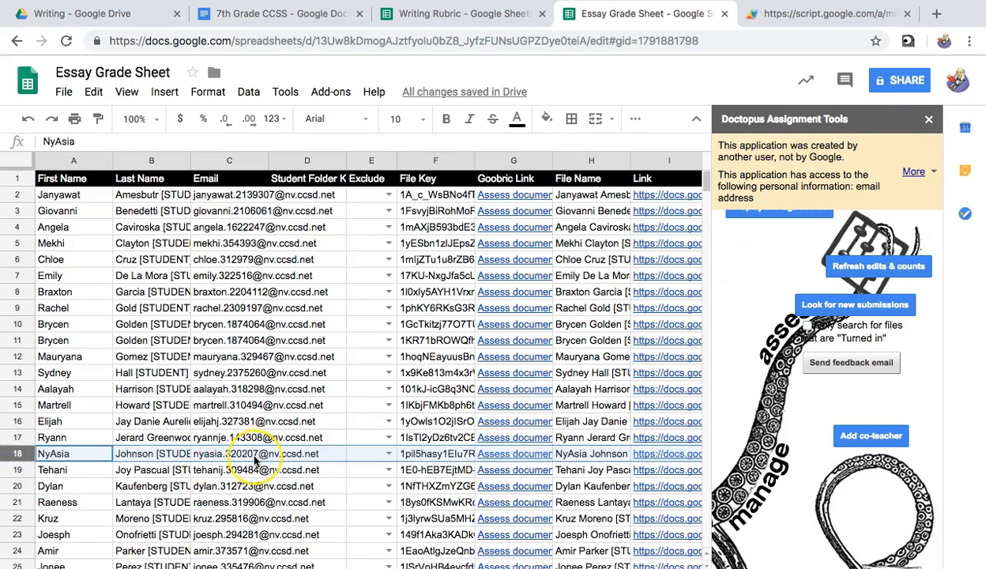
scroll(254, 458, right, 10)
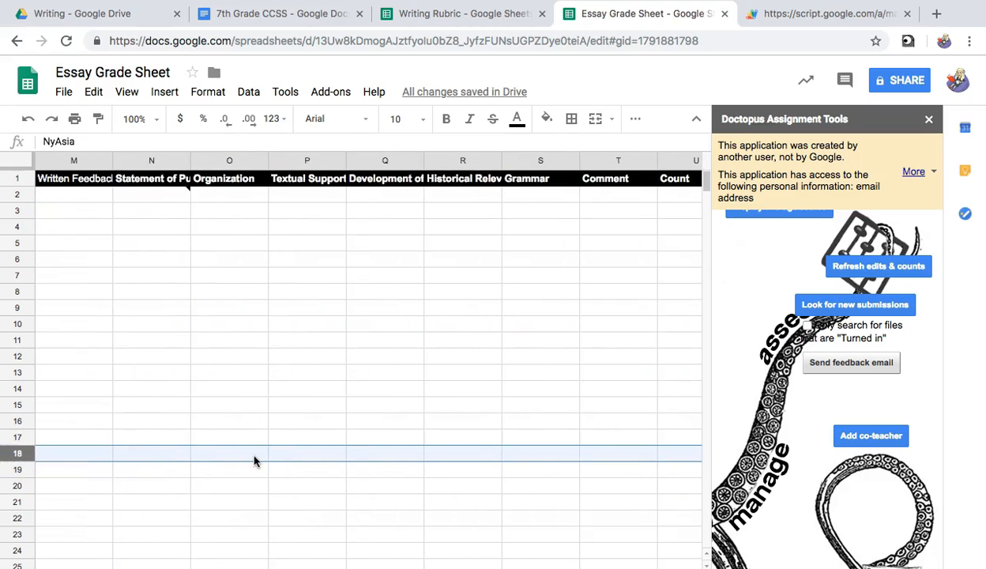
scroll(254, 461, right, 1)
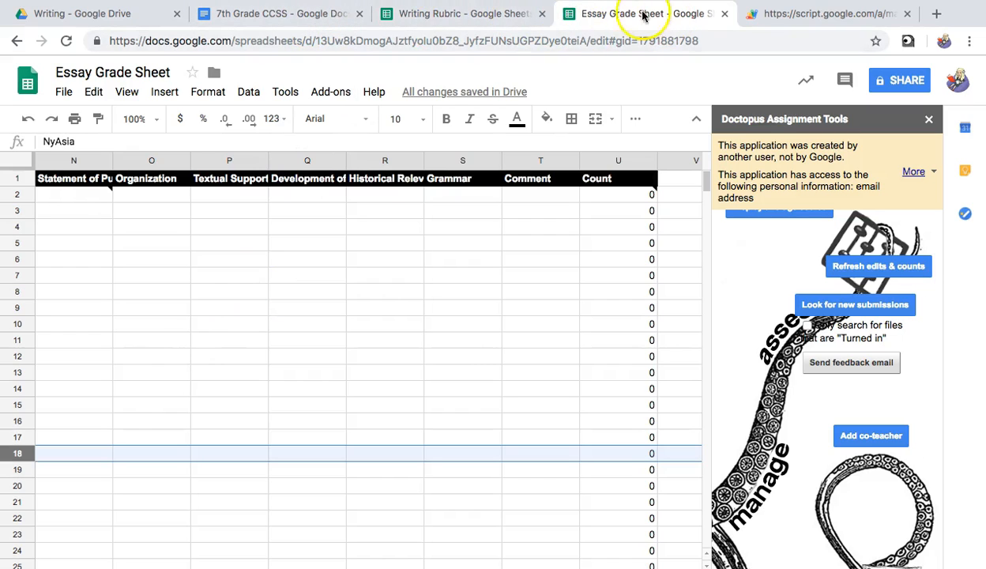
click(775, 16)
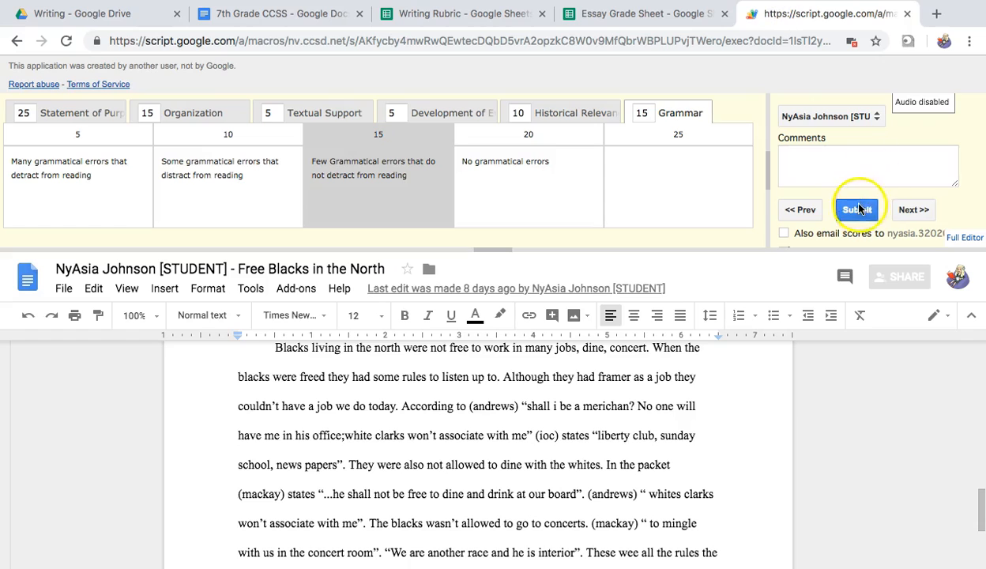
Submit the Goobric scores and check that they reached row 18 of the Essay Grade Sheet
click(860, 209)
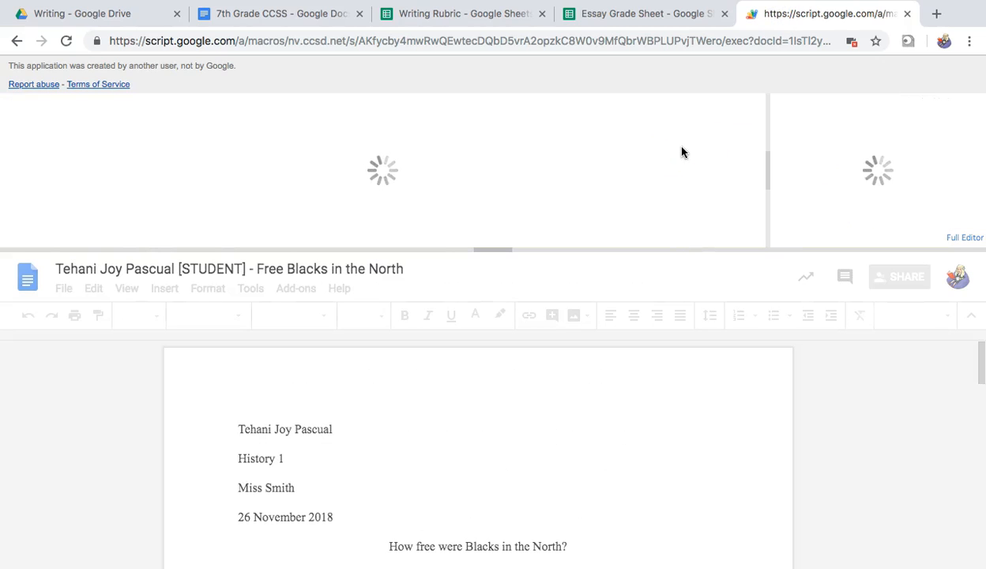
click(641, 14)
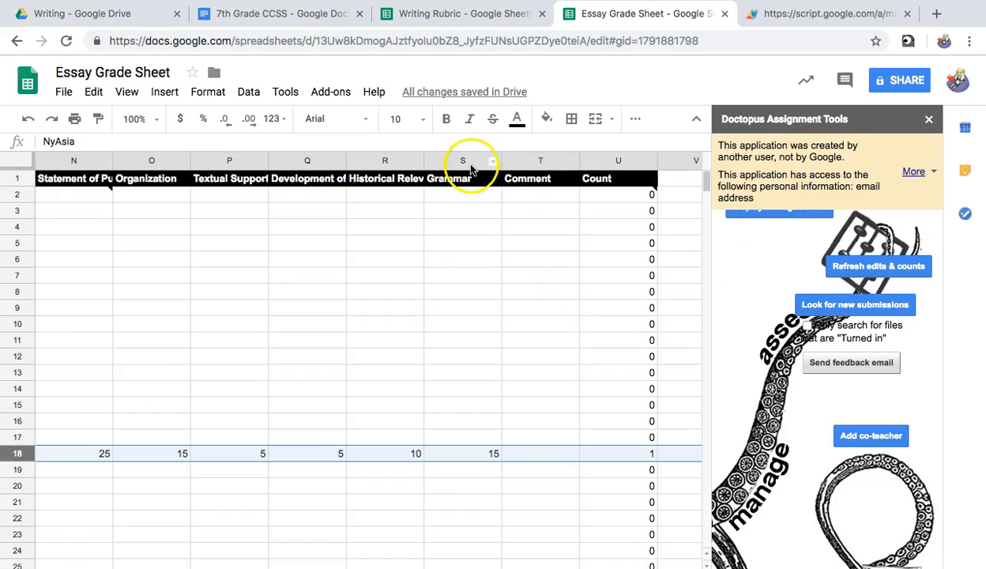
Insert a new column T before Comment with the header 'SUM'
click(535, 161)
right_click(535, 160)
click(536, 160)
right_click(542, 161)
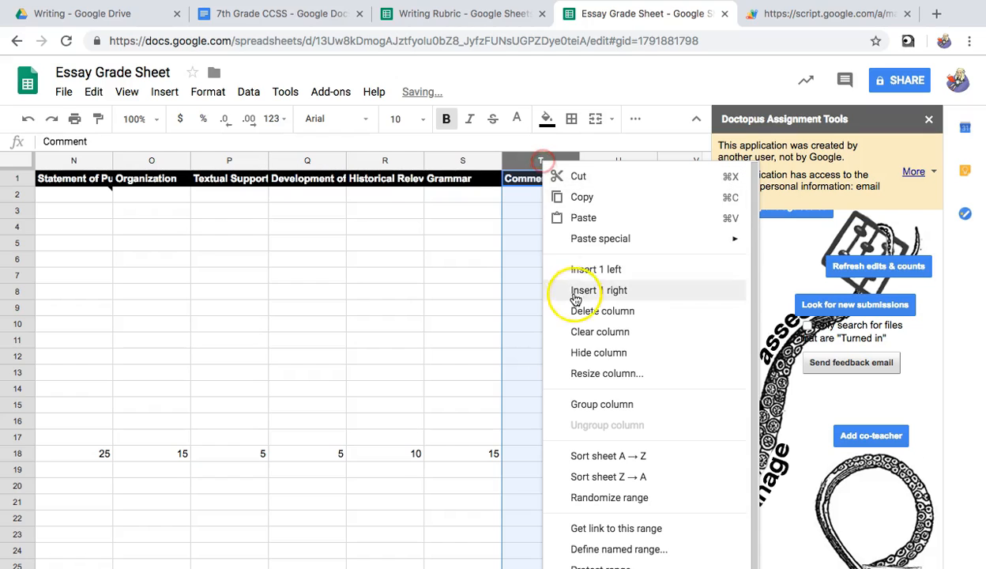
click(577, 270)
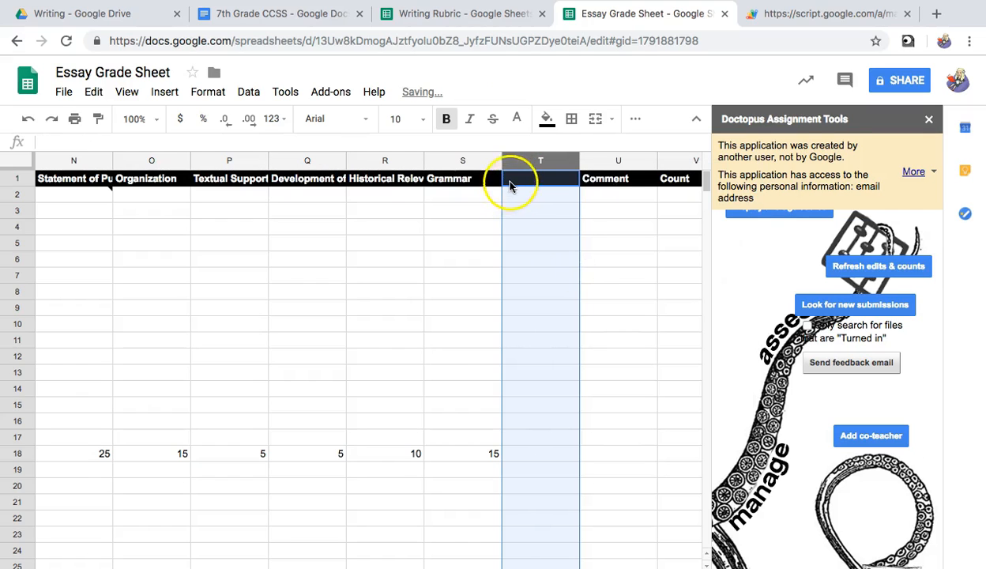
click(510, 184)
text(SUM)
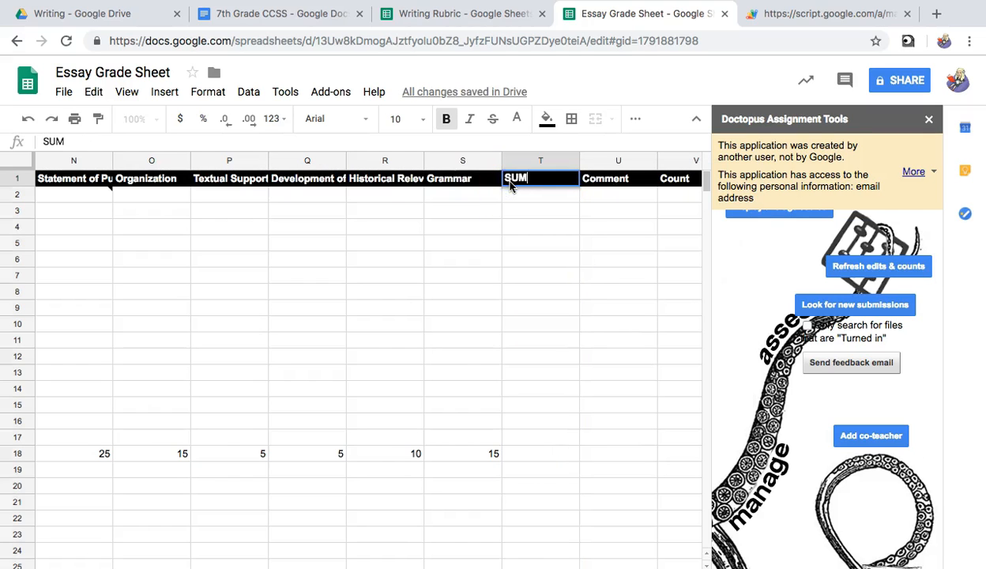
click(523, 455)
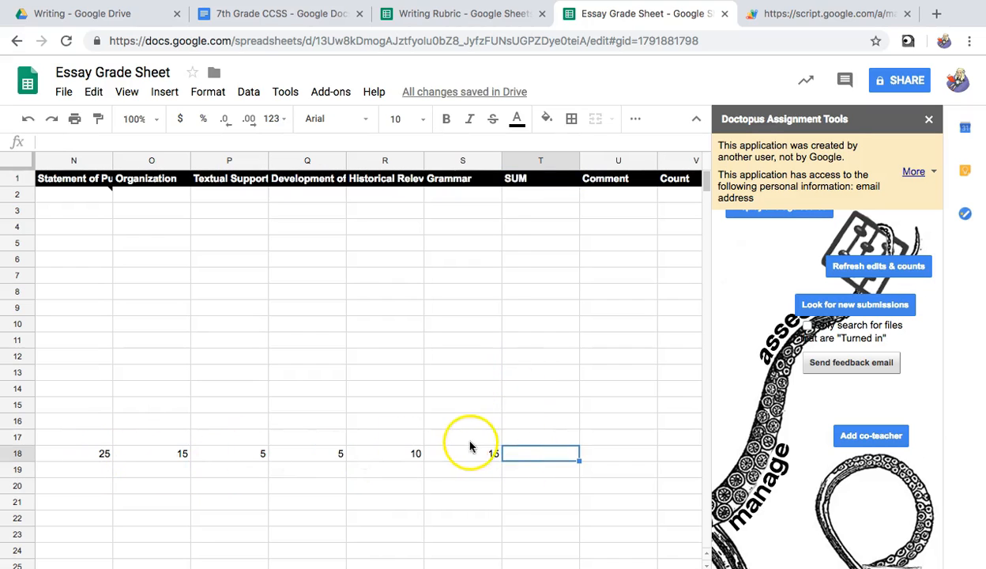
Enter =sum(N18:S18) in T18 to total the six criterion scores
click(529, 455)
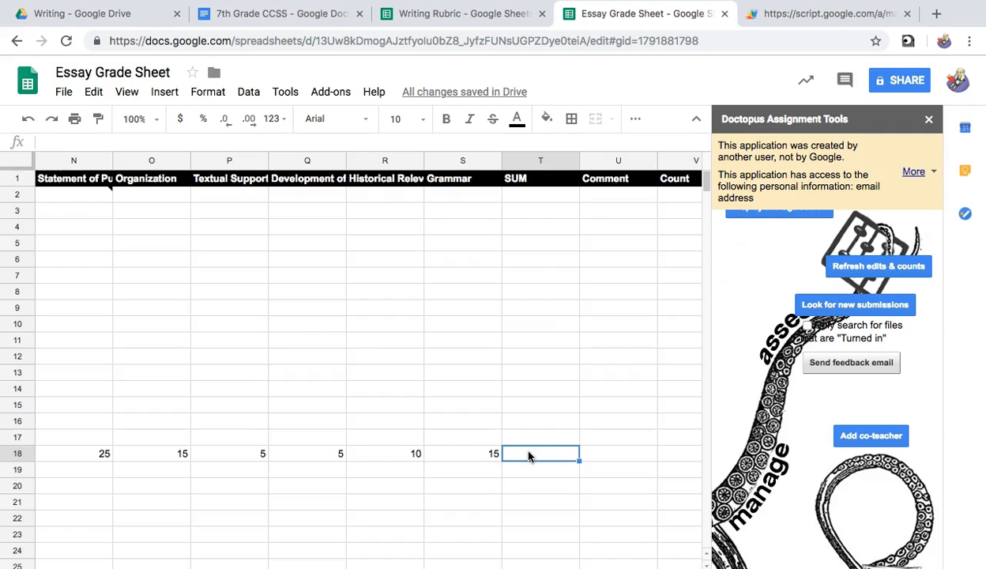
text(=sum()
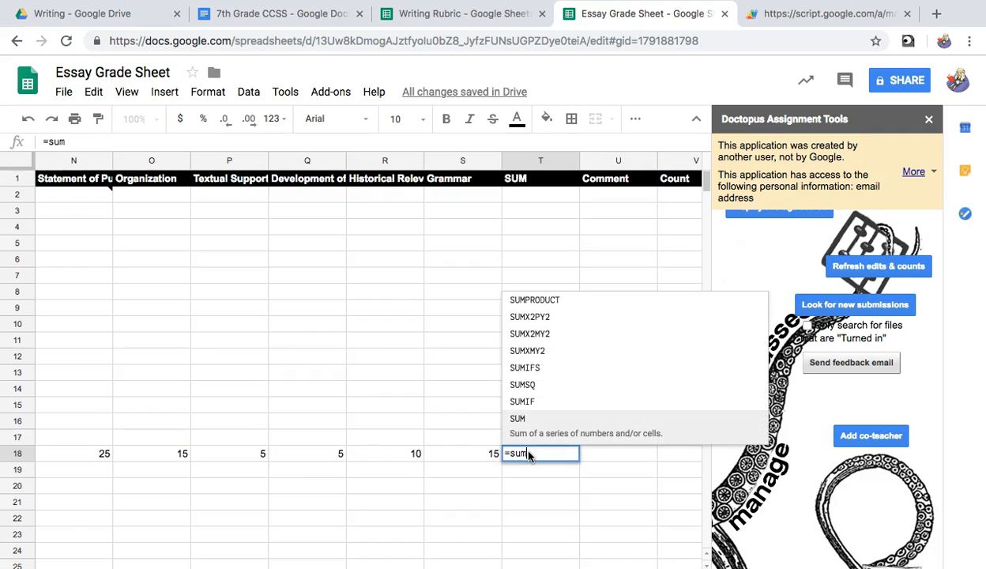
click(105, 454)
key(shift+Right)
key(shift+Right)
key(shift+Right)
key(shift+Right)
key(shift+Right)
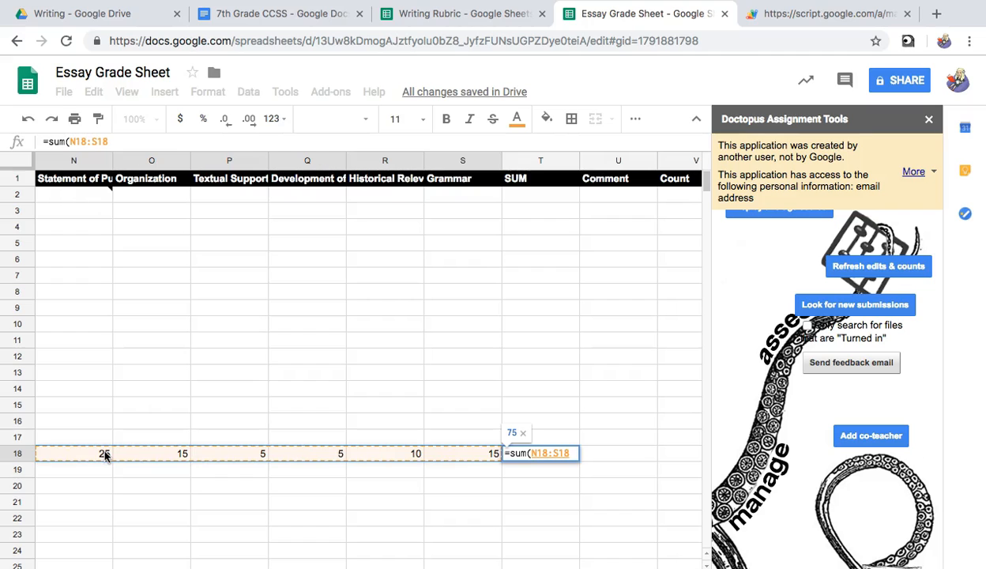
text())
key(Tab)
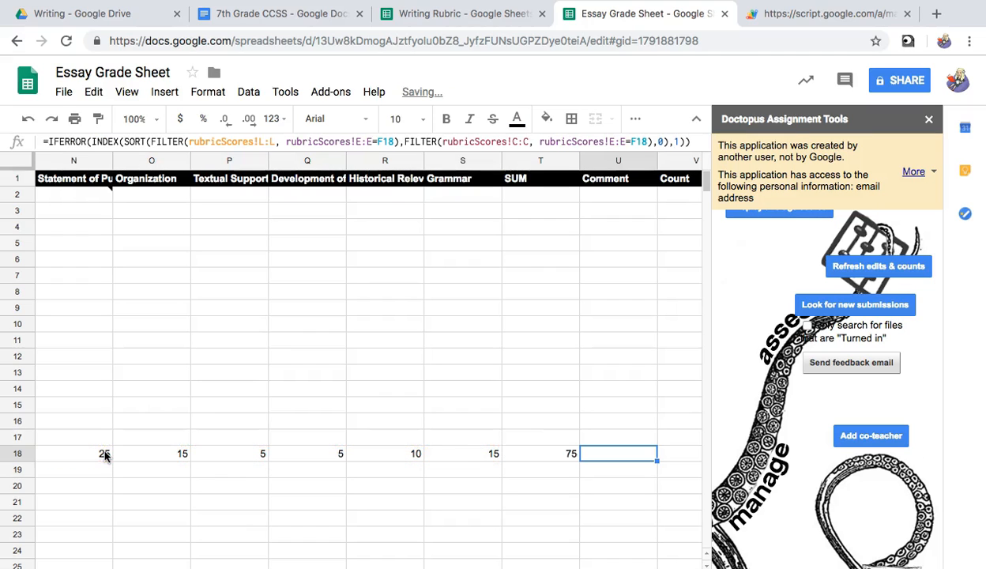
click(538, 456)
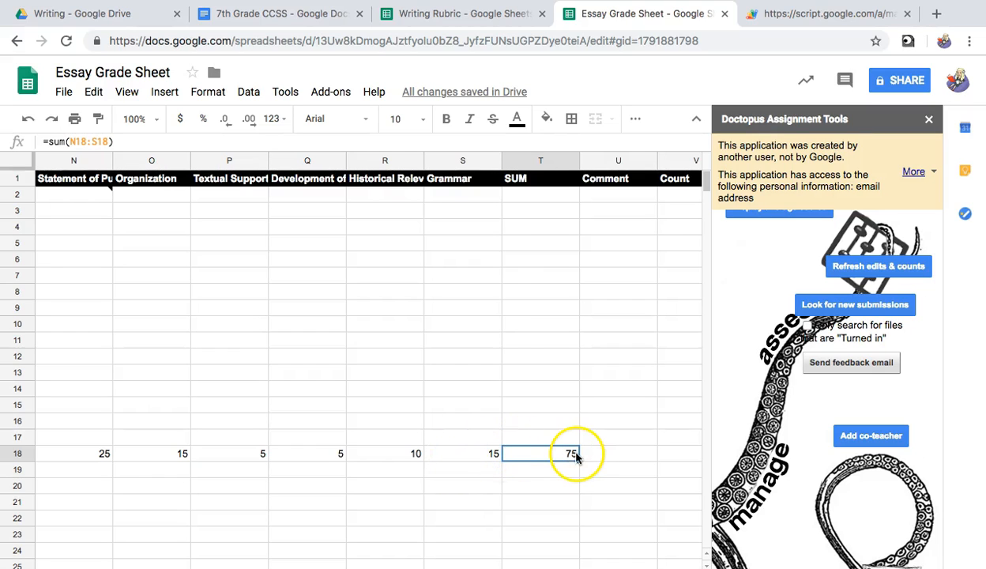
Fill the T18 SUM formula down to T35, with ungraded rows showing 0
drag(579, 460, 577, 503)
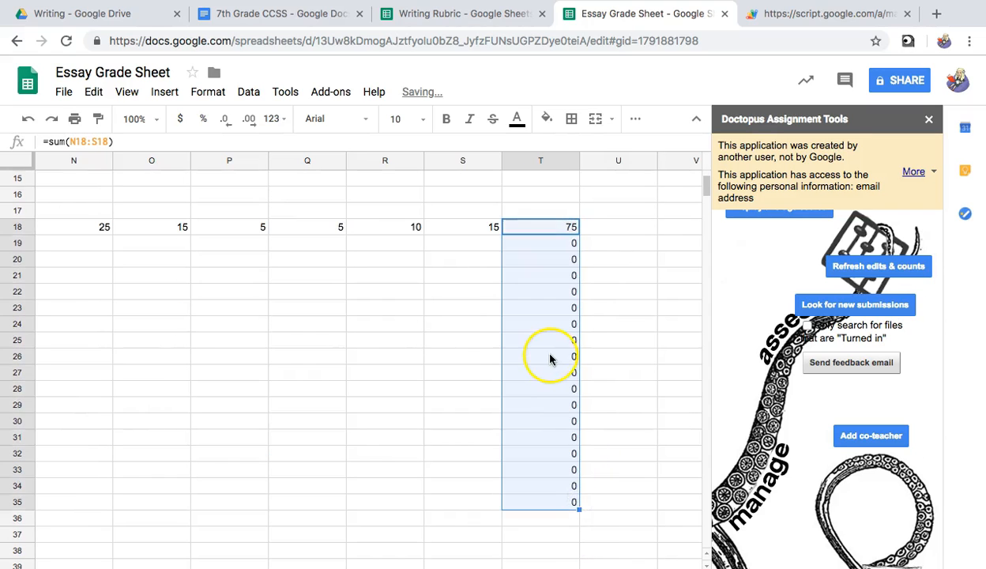
scroll(551, 352, up, 3)
scroll(560, 423, up, 1)
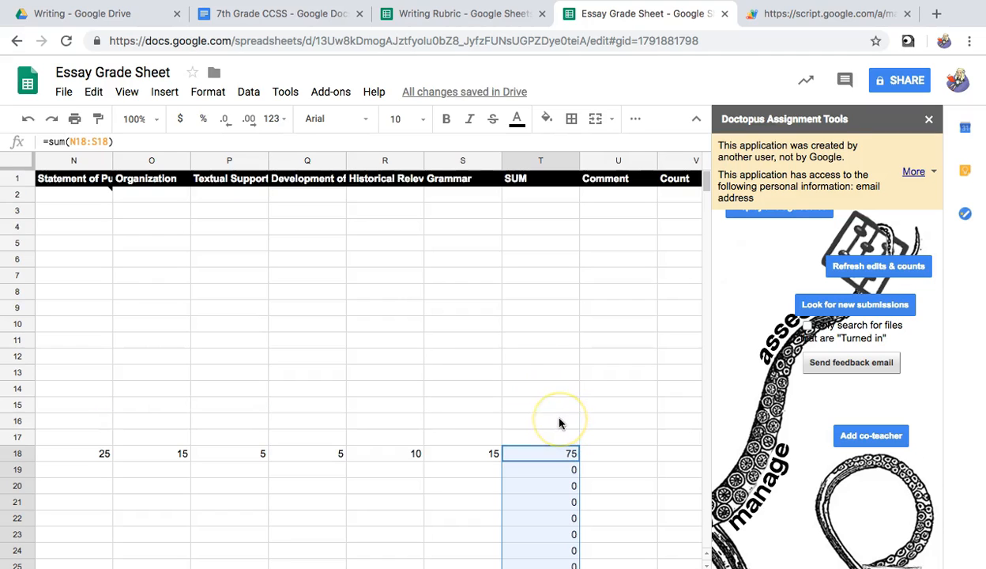